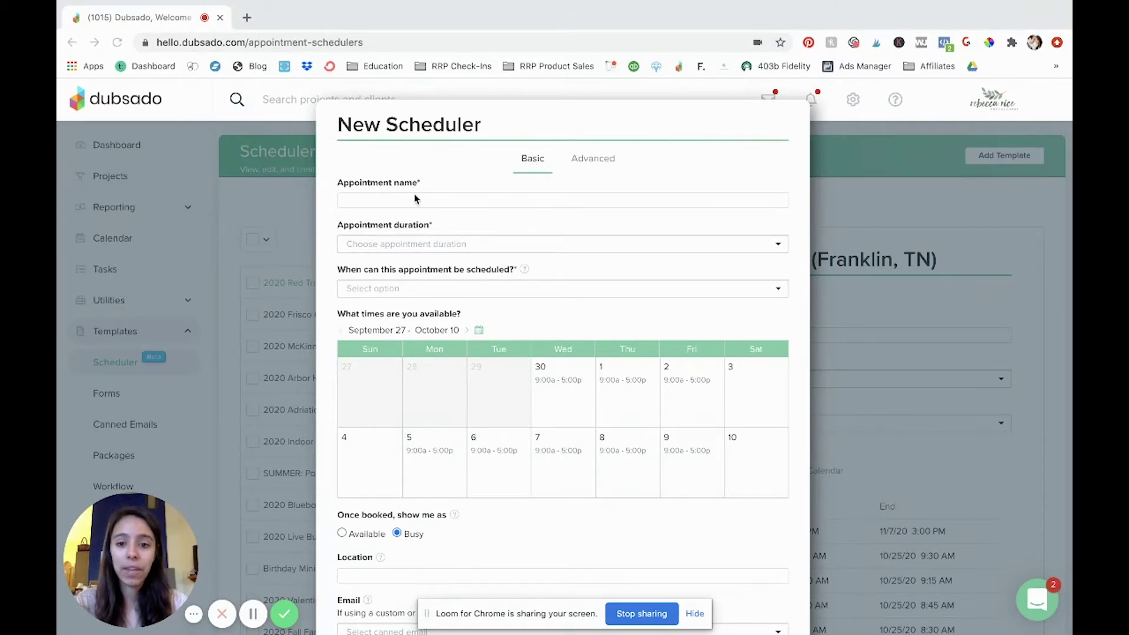
- Open a blank New Scheduler form ready for the appointment name
{"action": "left_click", "coordinate": [353, 201]}
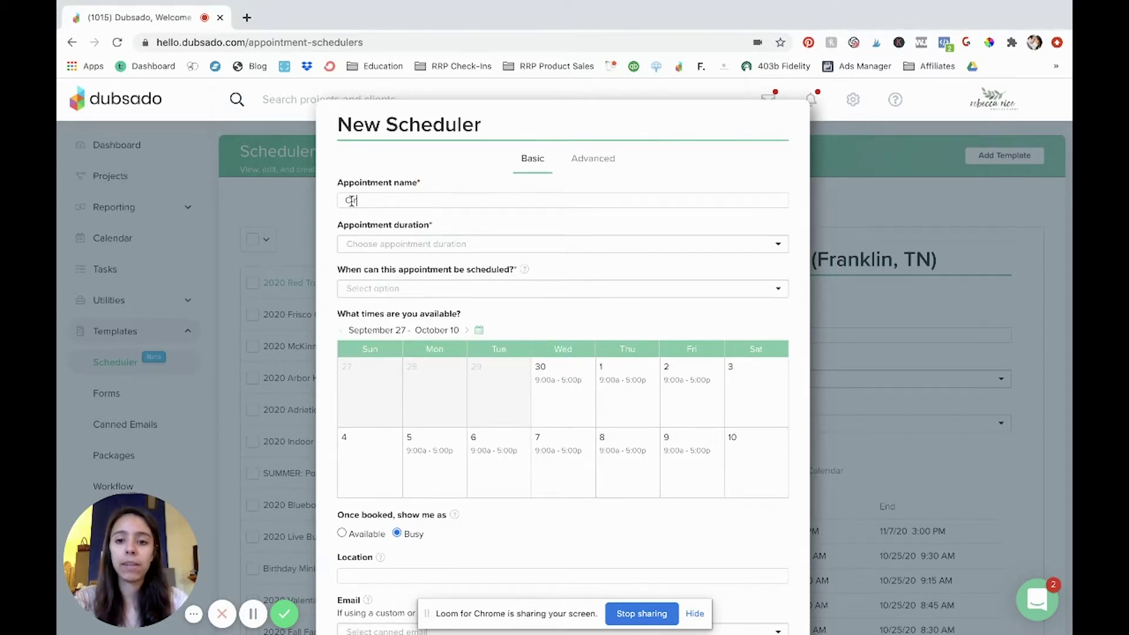
- Name the appointment 'Christmas Minis', make it 15 minutes long, and allow booking indefinitely
{"action": "type", "text": "Christmas Minis"}
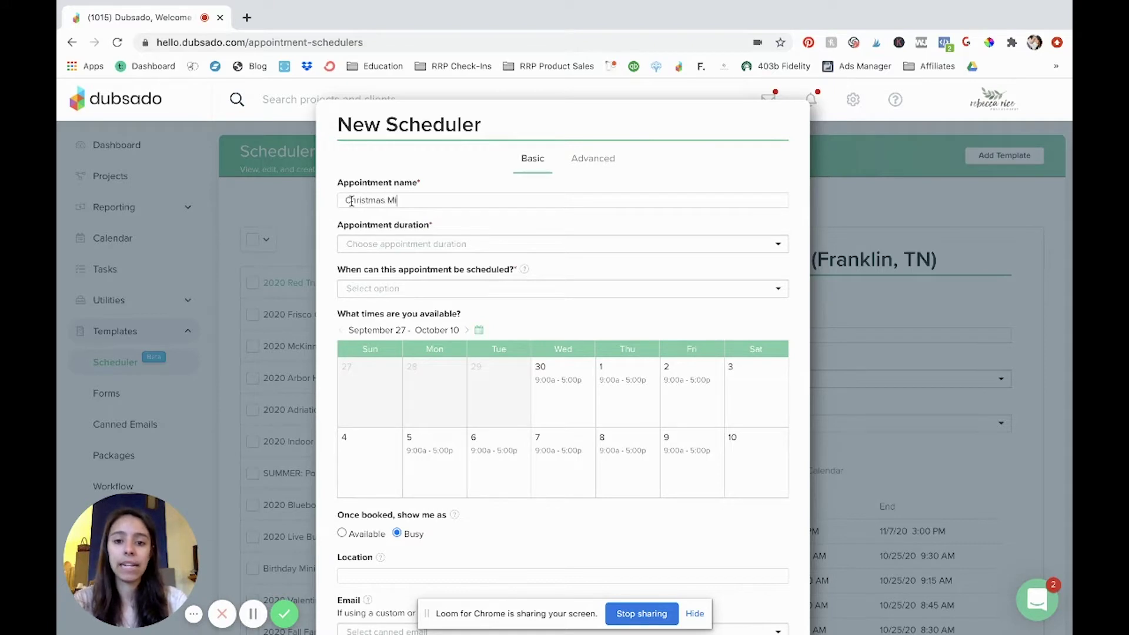
{"action": "left_click", "coordinate": [424, 247]}
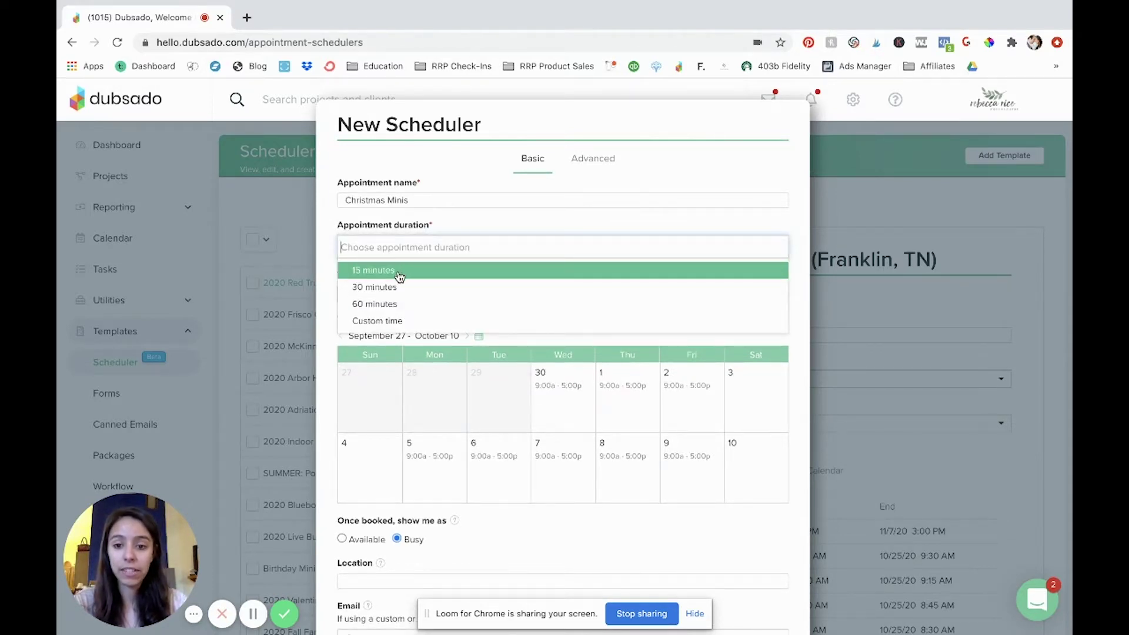
{"action": "left_click", "coordinate": [400, 274]}
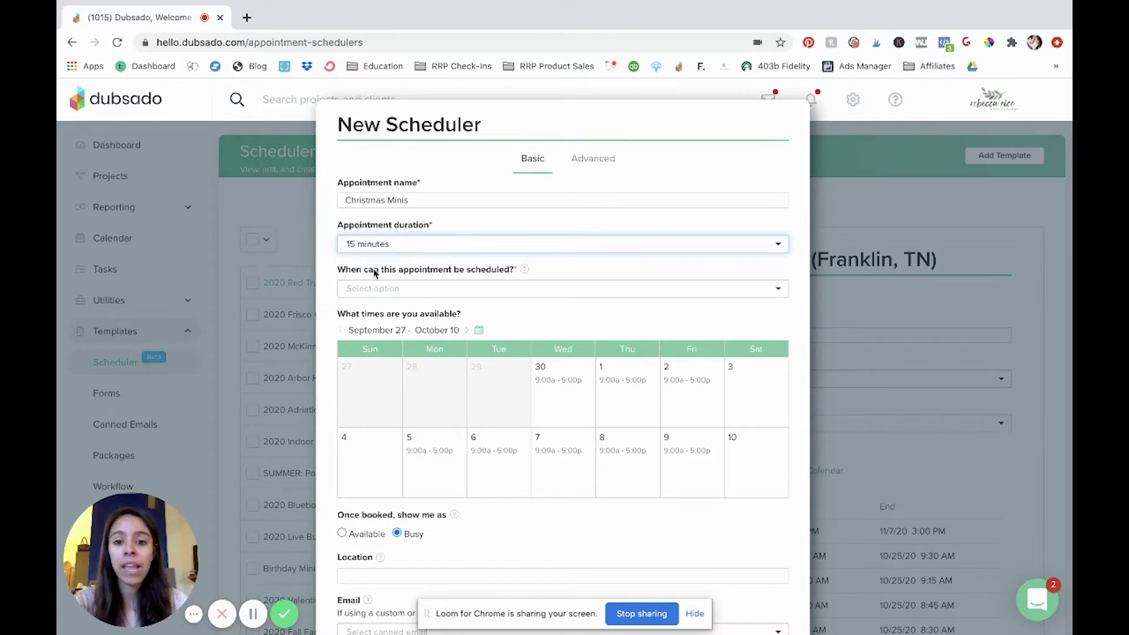
{"action": "left_click", "coordinate": [470, 289]}
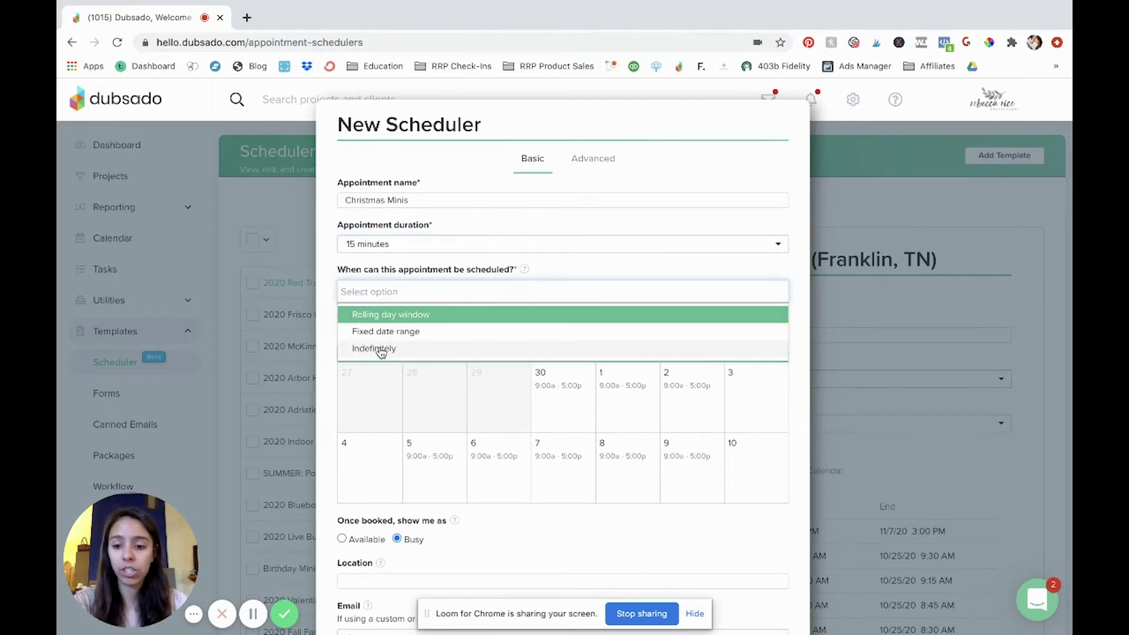
{"action": "left_click", "coordinate": [379, 349]}
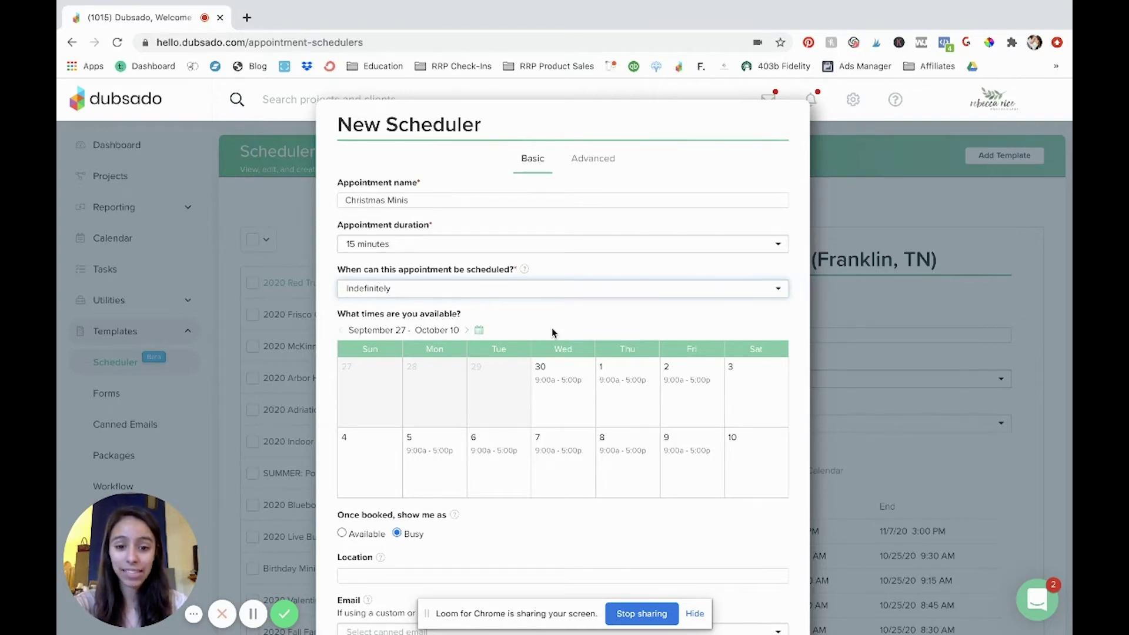
- Remove the 9:00 AM - 5:00 PM slot from all Wednesdays, Thursdays and Fridays
{"action": "left_click", "coordinate": [558, 386]}
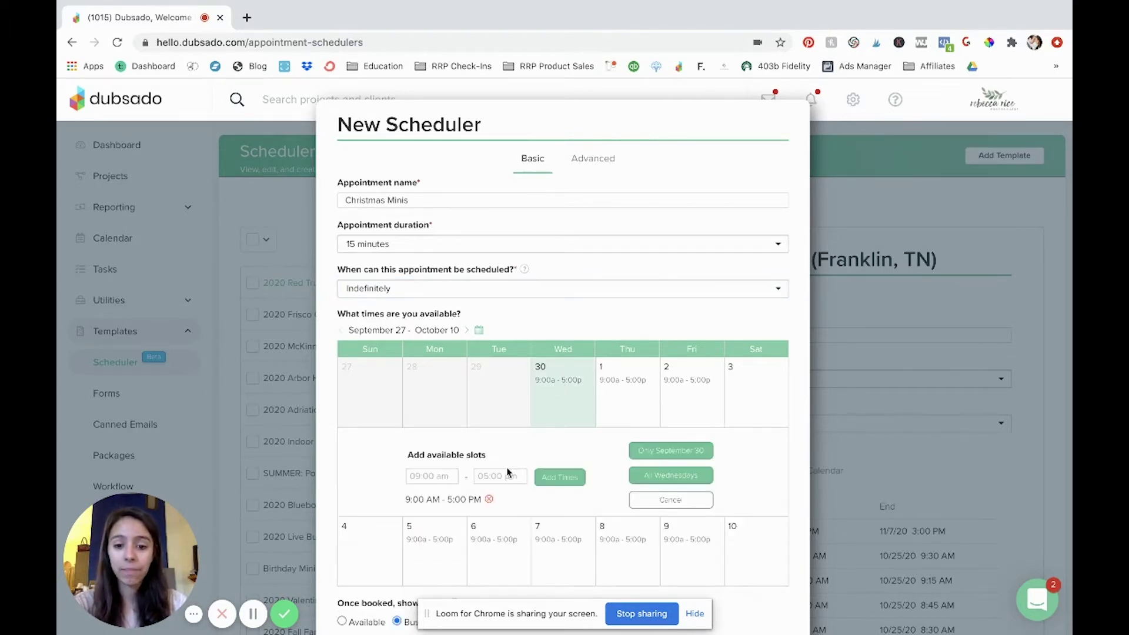
{"action": "left_click", "coordinate": [489, 501]}
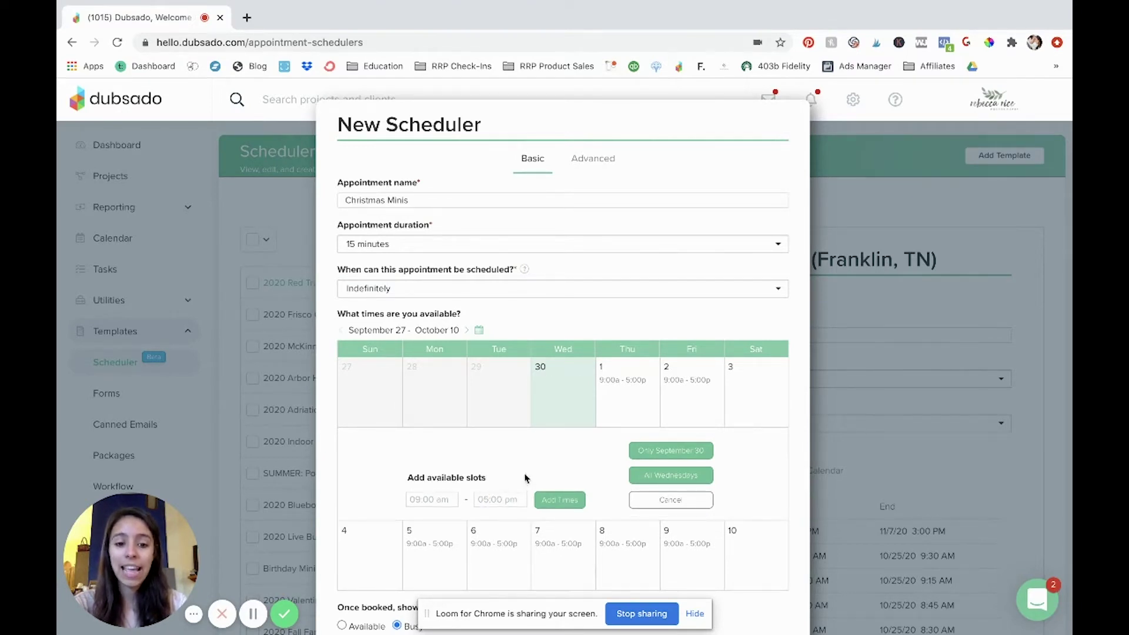
{"action": "left_click", "coordinate": [664, 476]}
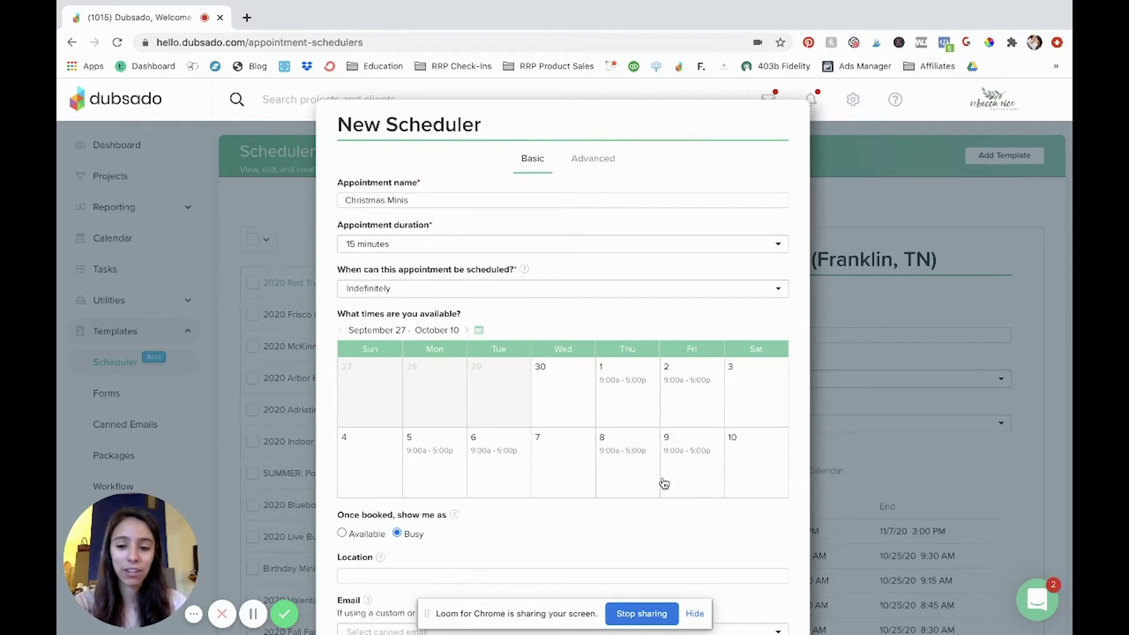
{"action": "left_click", "coordinate": [607, 403]}
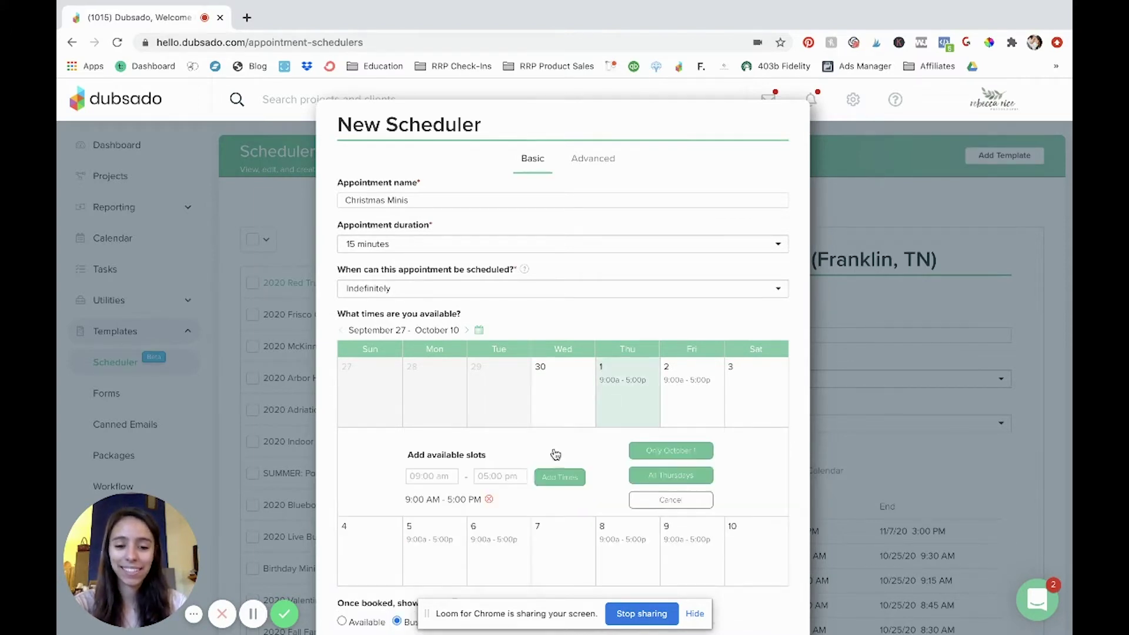
{"action": "left_click", "coordinate": [488, 499]}
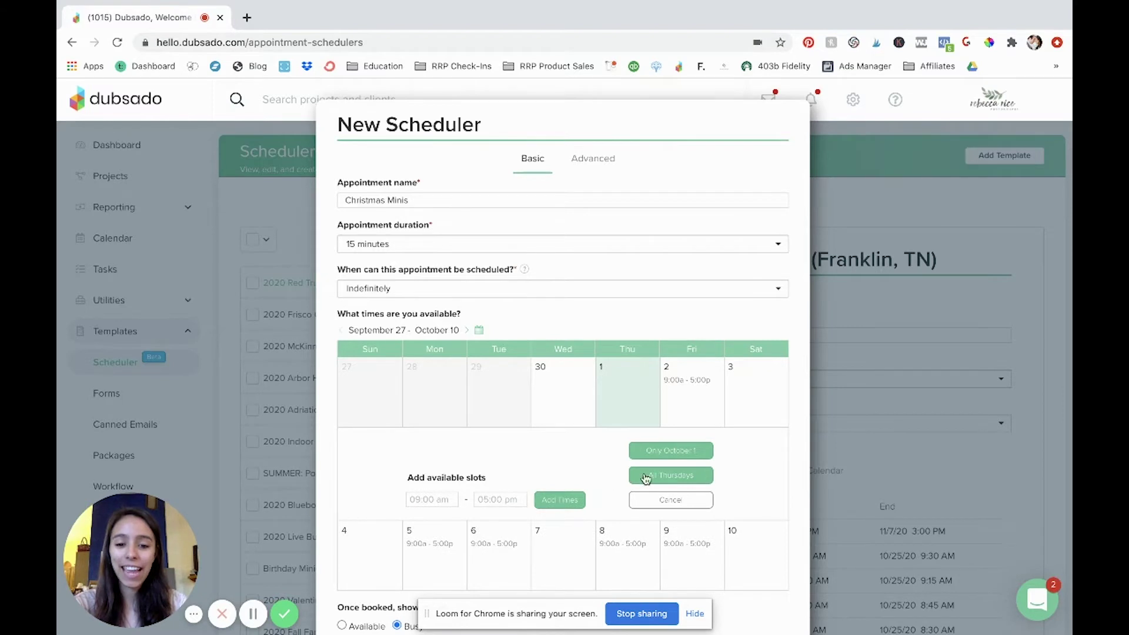
{"action": "left_click", "coordinate": [674, 476]}
{"action": "left_click", "coordinate": [673, 402]}
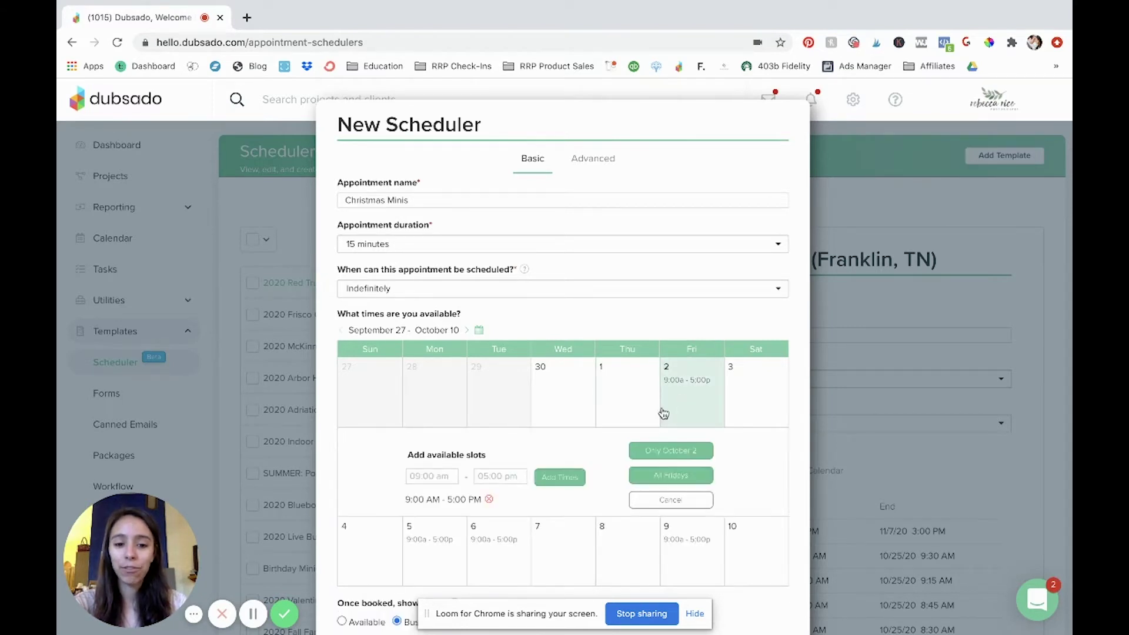
{"action": "left_click", "coordinate": [489, 499]}
{"action": "left_click", "coordinate": [669, 475]}
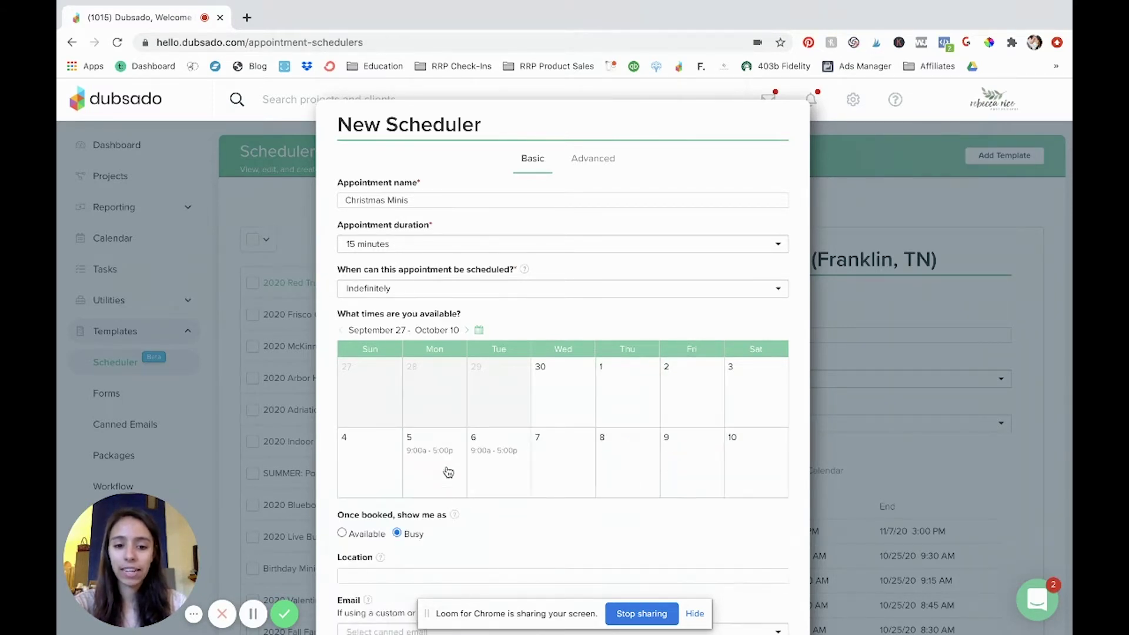
- Remove the 9:00 AM - 5:00 PM slot from all Mondays and Tuesdays
{"action": "left_click", "coordinate": [448, 472]}
{"action": "left_click", "coordinate": [488, 499]}
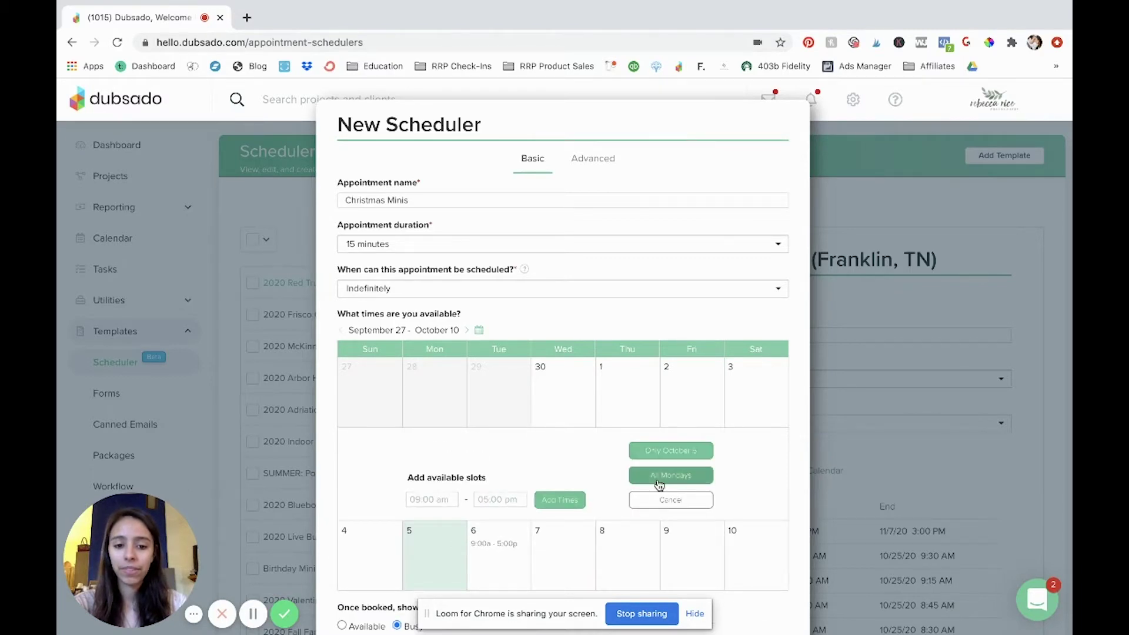
{"action": "left_click", "coordinate": [659, 476]}
{"action": "left_click", "coordinate": [496, 484]}
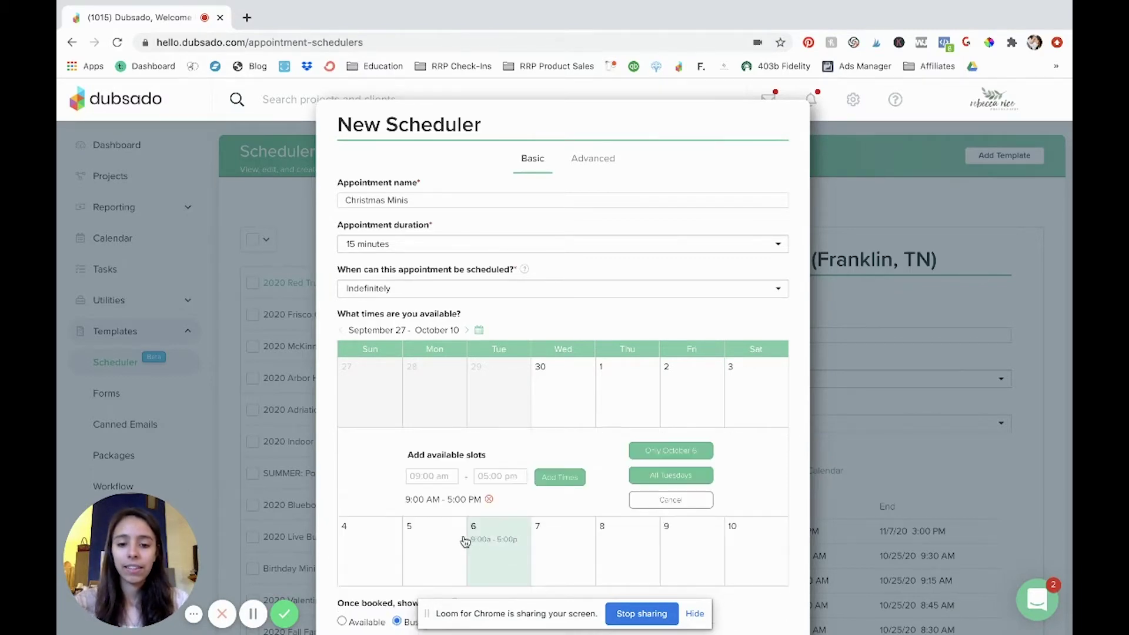
{"action": "left_click", "coordinate": [489, 500]}
{"action": "left_click", "coordinate": [670, 475]}
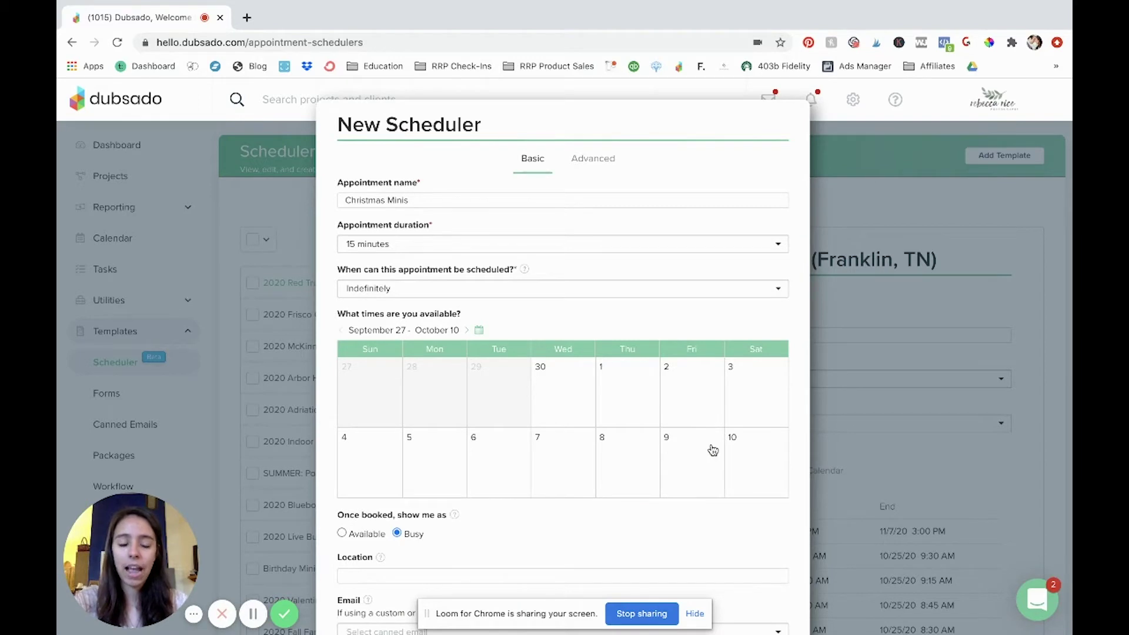
- Add a 4:30 PM - 6:30 PM availability slot for Saturday October 3 only
{"action": "left_click", "coordinate": [755, 407]}
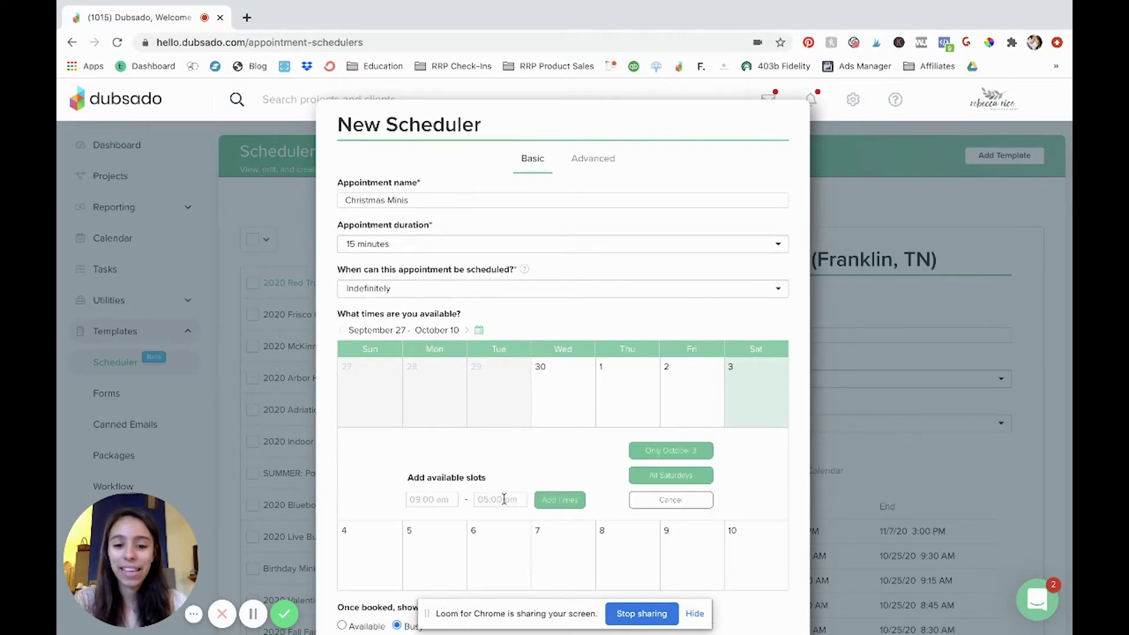
{"action": "left_click", "coordinate": [429, 500]}
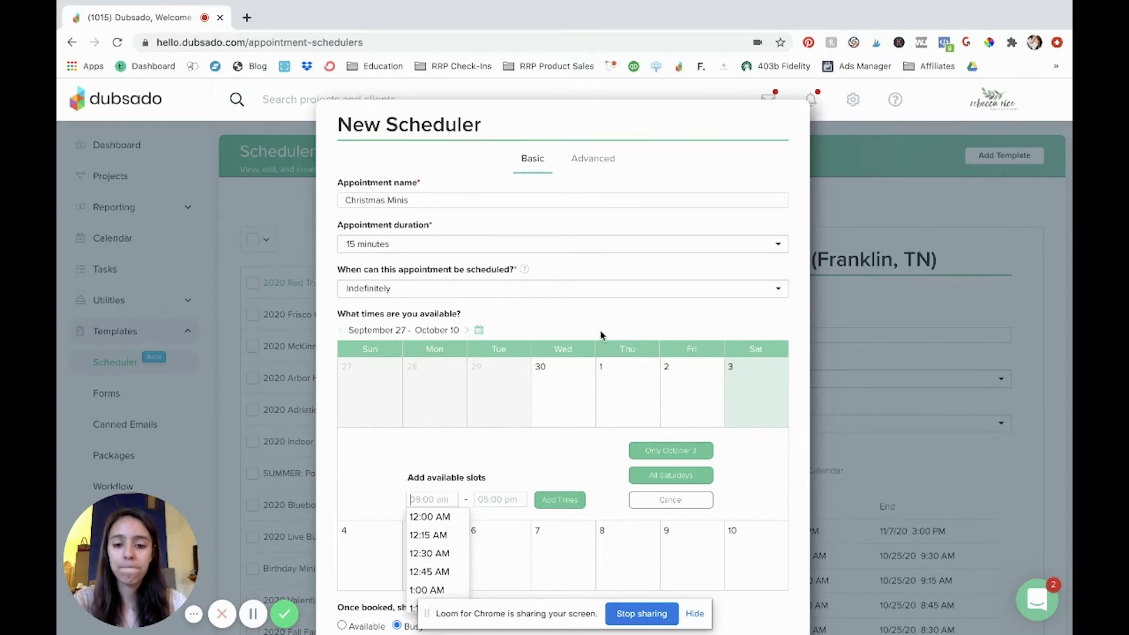
{"action": "type", "text": "4:40p"}
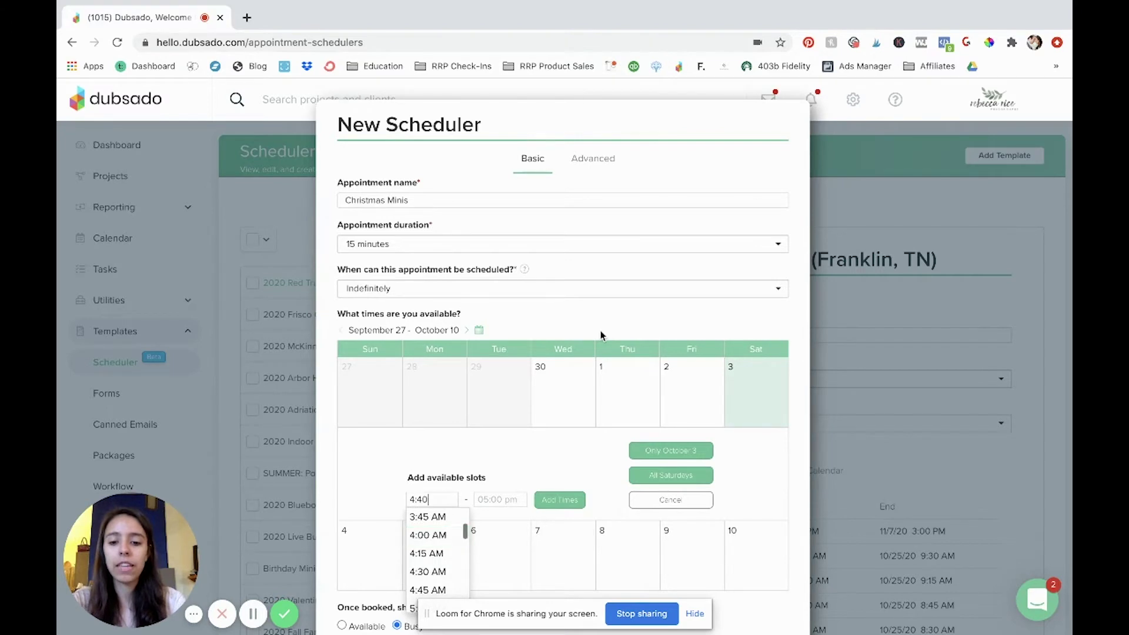
{"action": "key", "text": "BackSpace"}
{"action": "key", "text": "BackSpace"}
{"action": "key", "text": "BackSpace"}
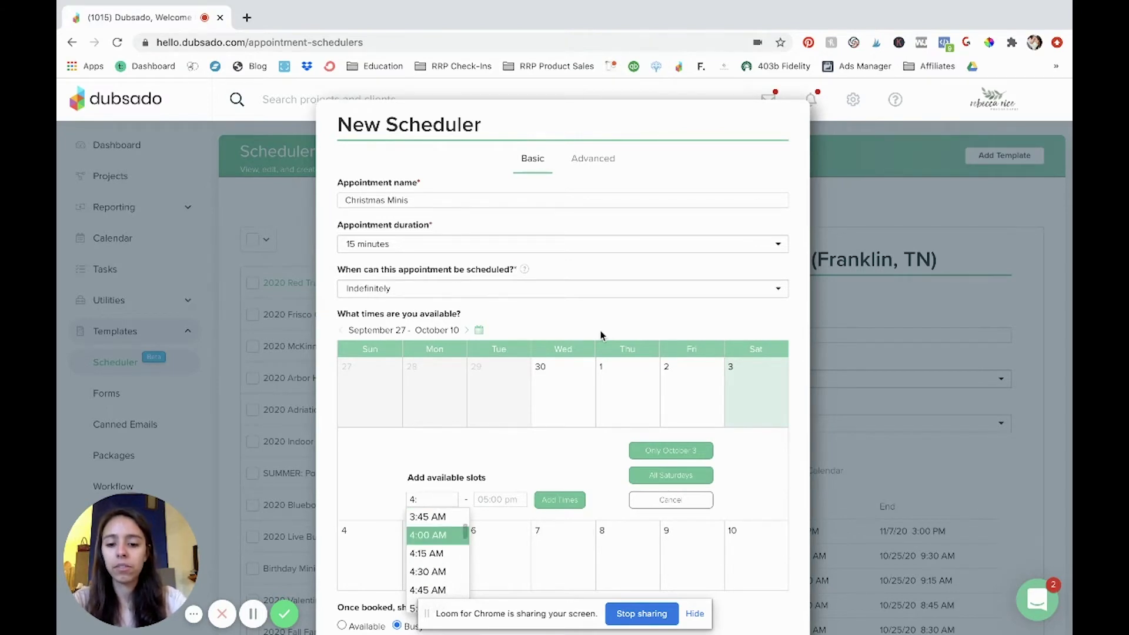
{"action": "type", "text": "30pm"}
{"action": "left_click", "coordinate": [515, 500]}
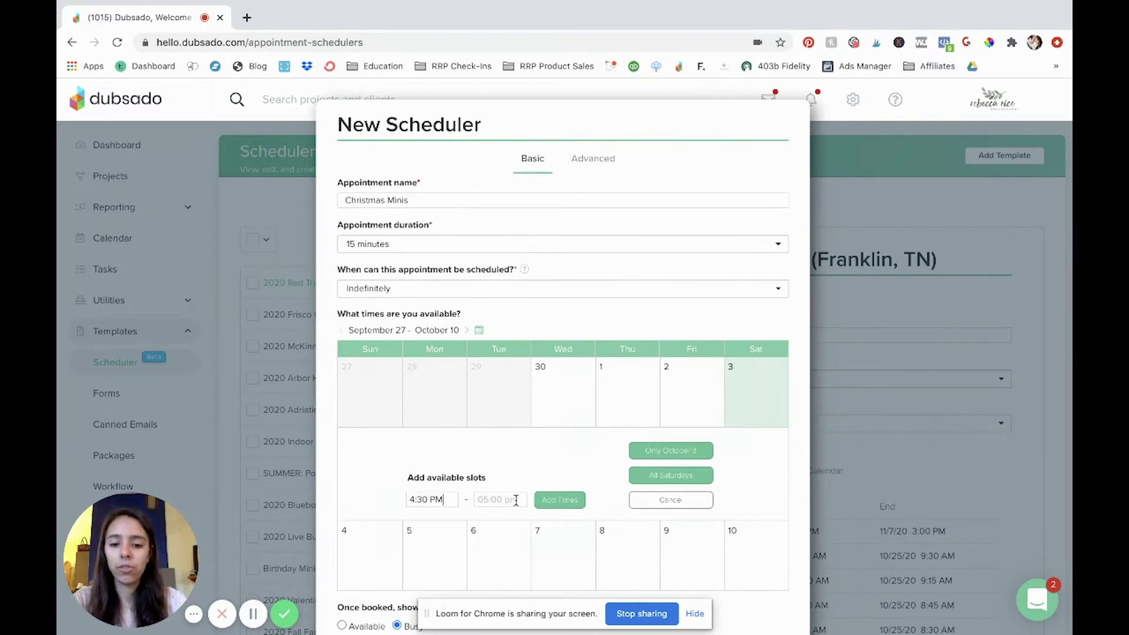
{"action": "type", "text": "6:30"}
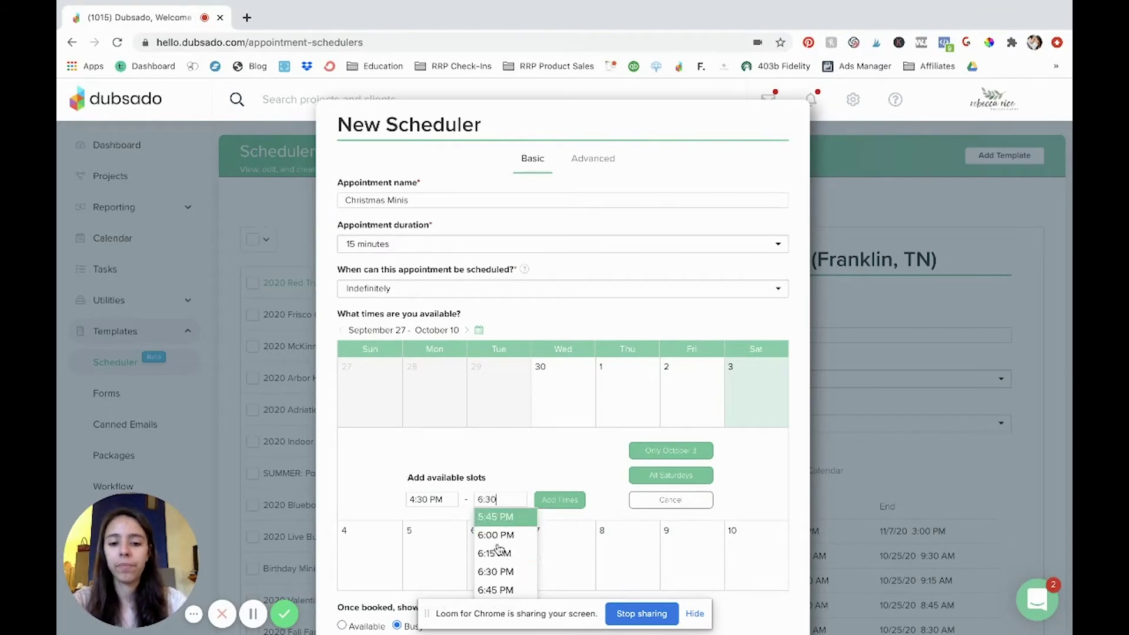
{"action": "left_click", "coordinate": [495, 572]}
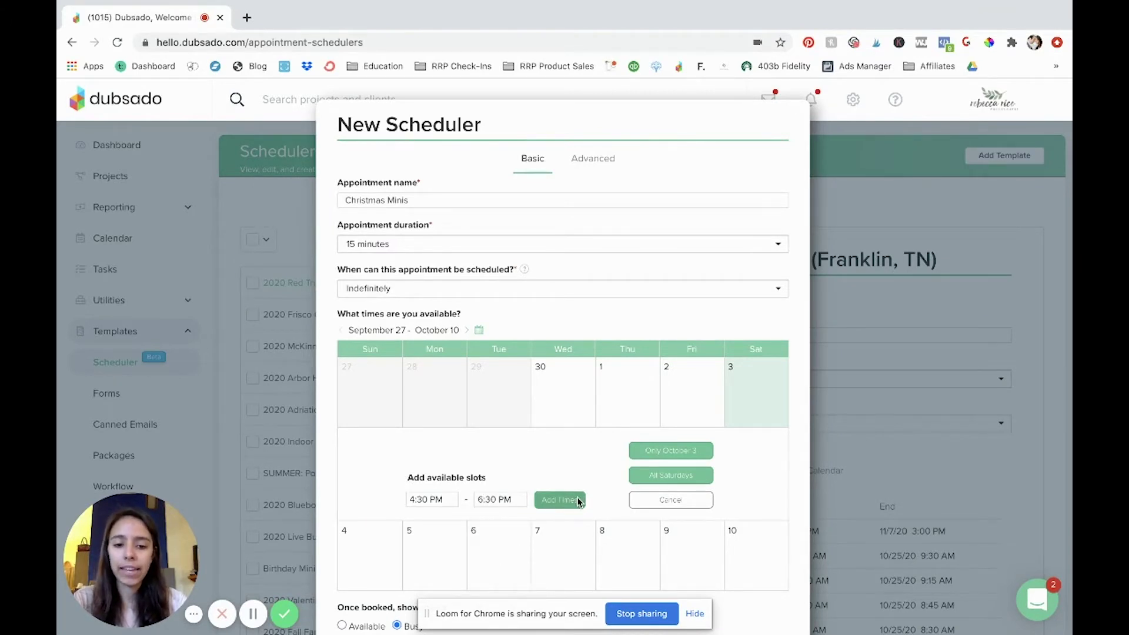
{"action": "left_click", "coordinate": [573, 504]}
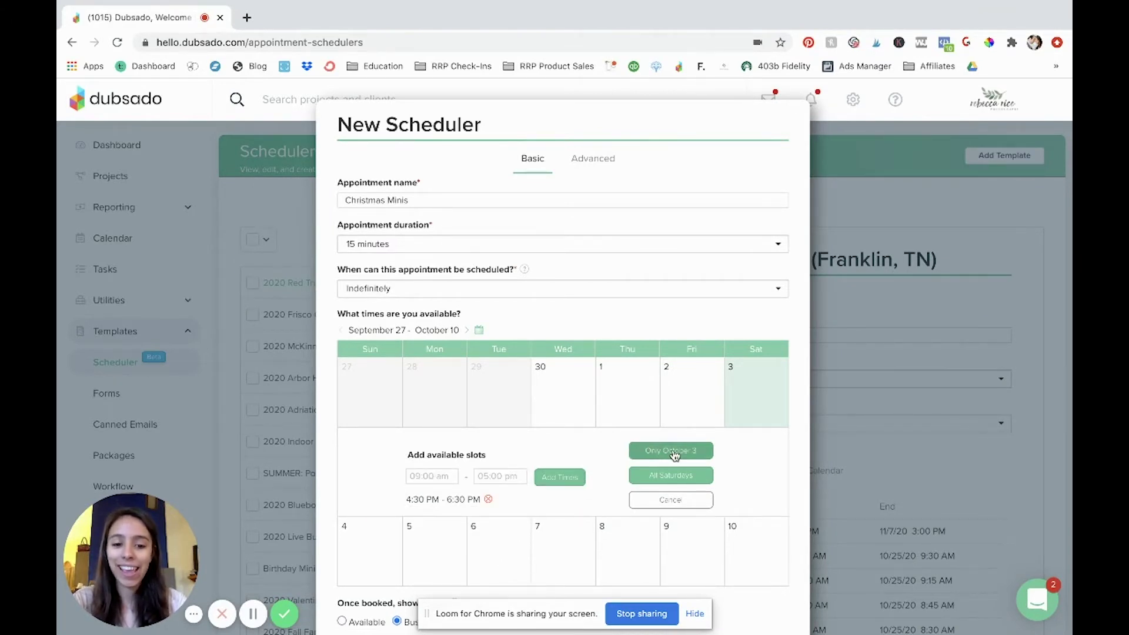
{"action": "left_click", "coordinate": [704, 457]}
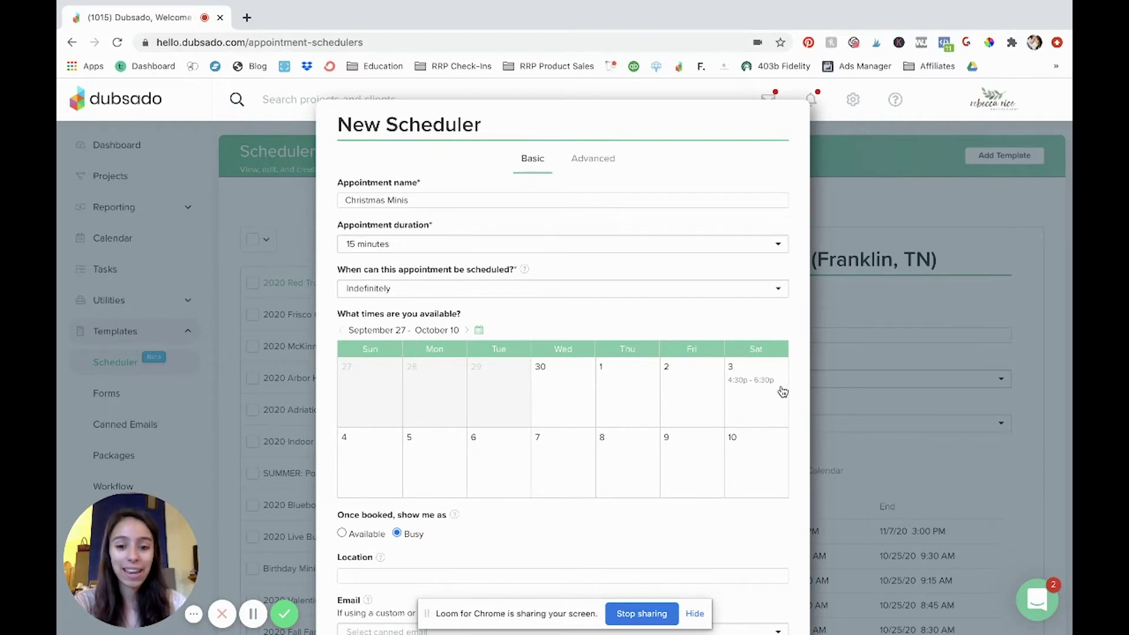
- Keep booked times showing as Available and set the location to 'Studio House in McKinney'
{"action": "scroll", "coordinate": [641, 515], "scroll_direction": "down", "scroll_amount": 2}
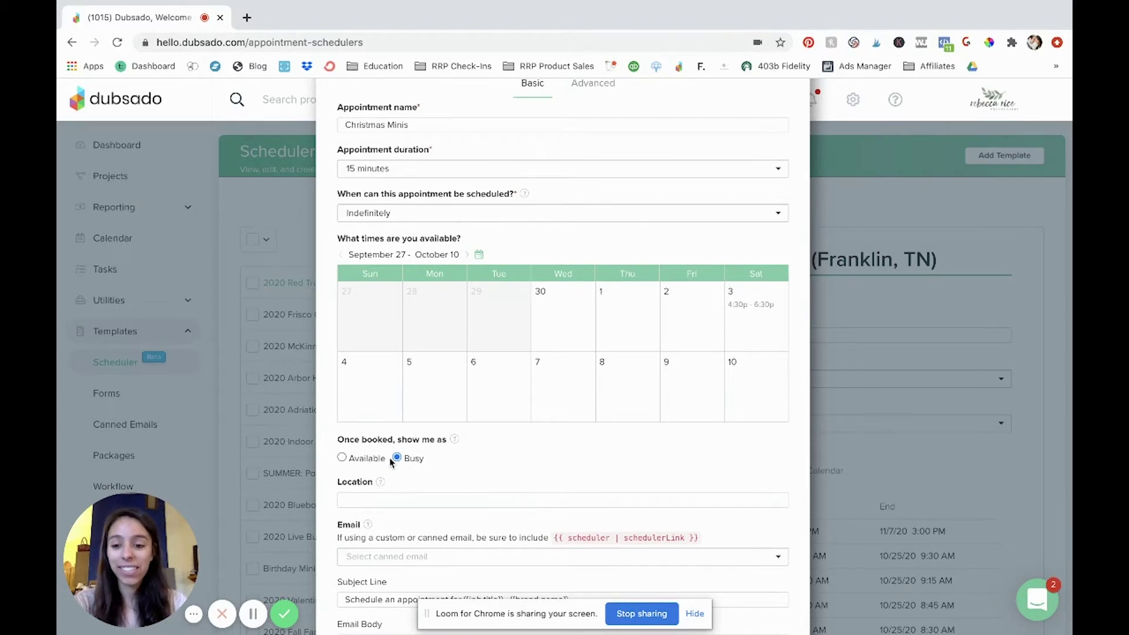
{"action": "left_click", "coordinate": [340, 459]}
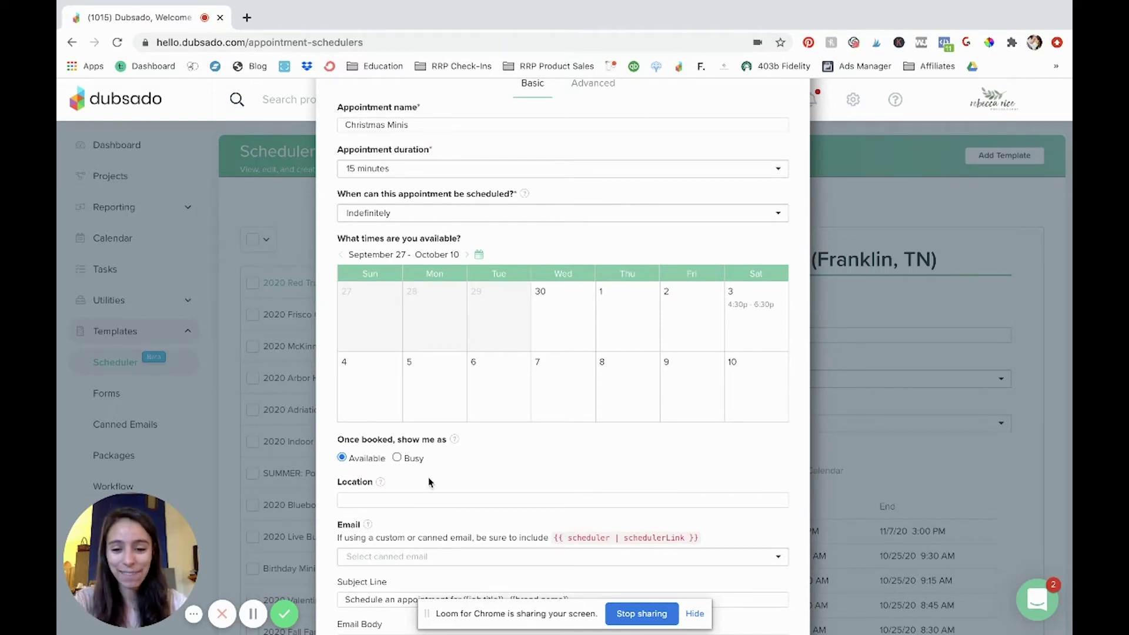
{"action": "scroll", "coordinate": [428, 478], "scroll_direction": "down", "scroll_amount": 1}
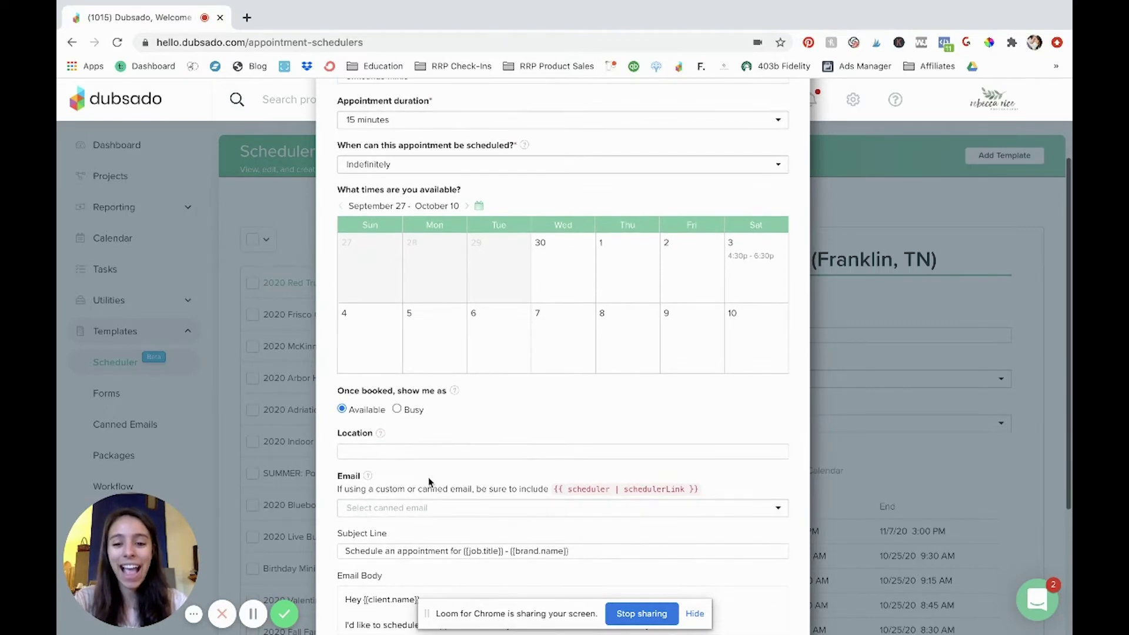
{"action": "left_click", "coordinate": [410, 448]}
{"action": "type", "text": "S"}
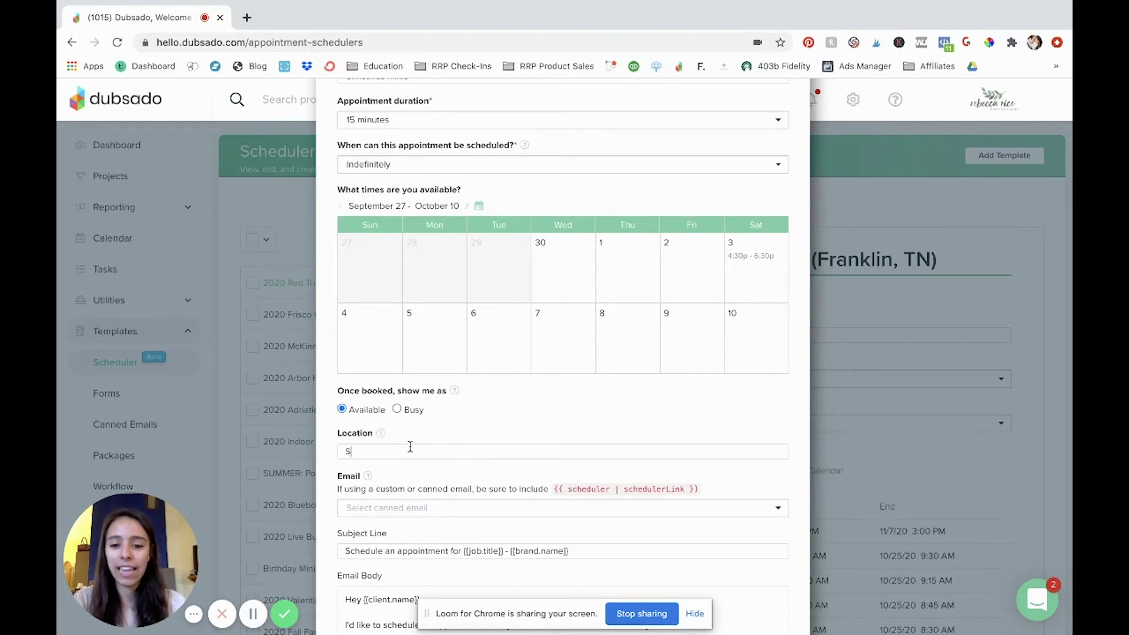
{"action": "type", "text": "tudio House in McKinney"}
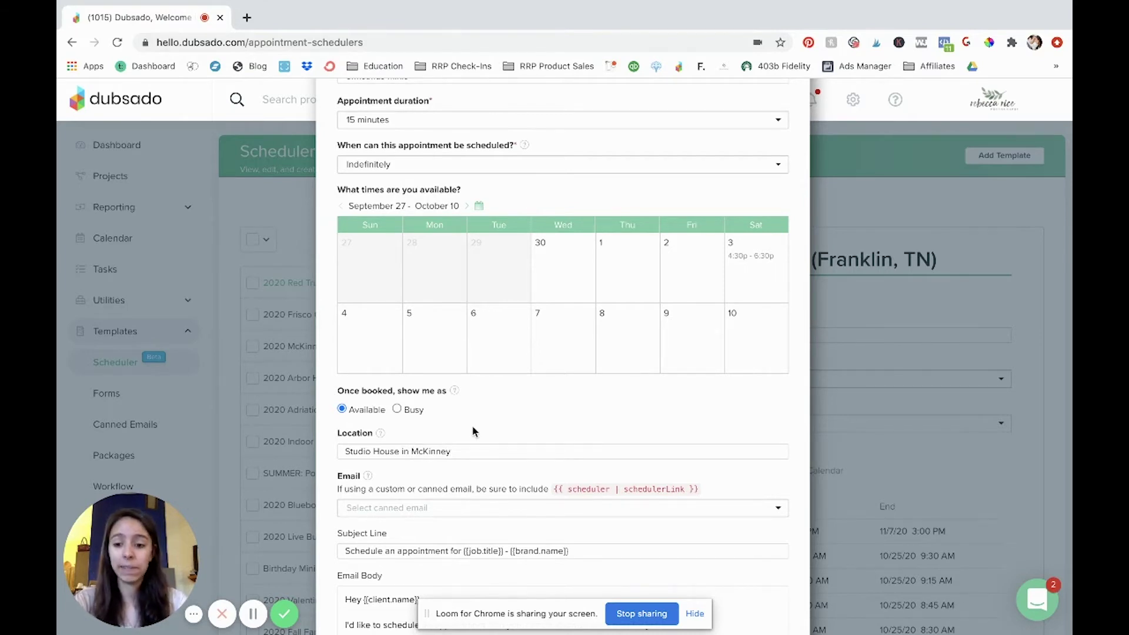
- Scroll through the Basic tab to review the default booking email, then return to the top
{"action": "scroll", "coordinate": [473, 431], "scroll_direction": "down", "scroll_amount": 1}
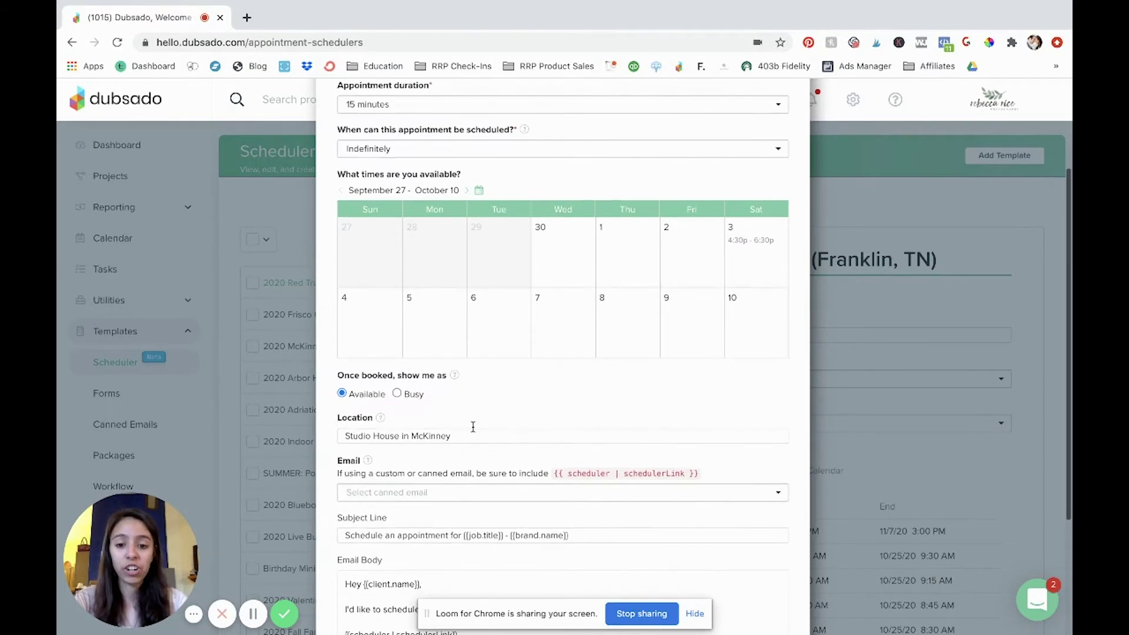
{"action": "scroll", "coordinate": [473, 427], "scroll_direction": "down", "scroll_amount": 5}
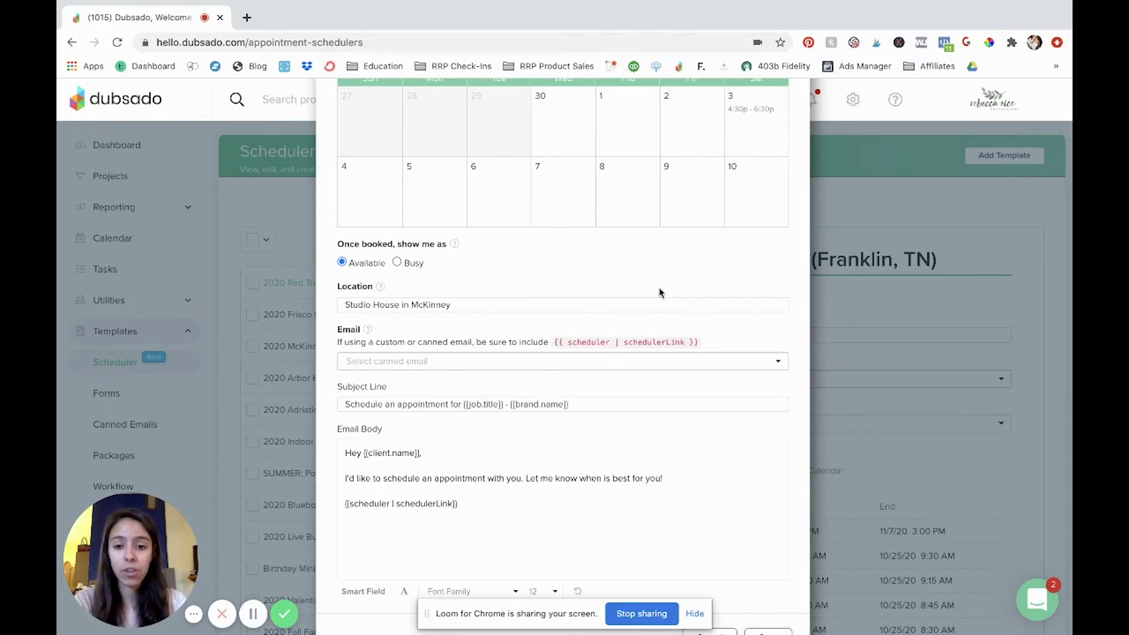
{"action": "scroll", "coordinate": [660, 293], "scroll_direction": "down", "scroll_amount": 1}
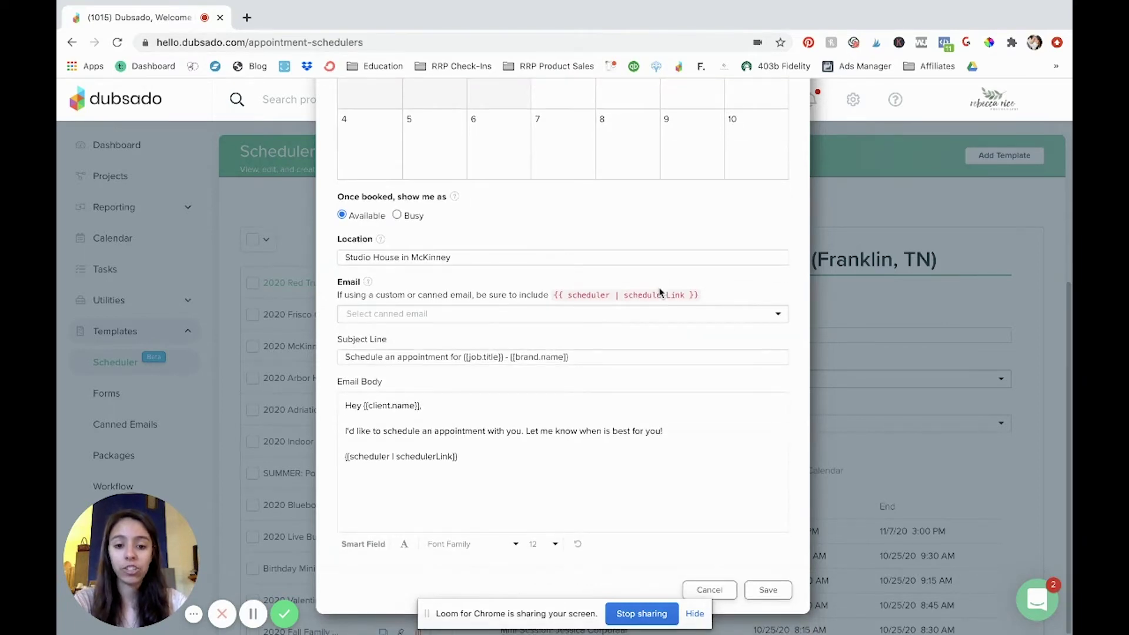
{"action": "scroll", "coordinate": [659, 292], "scroll_direction": "up", "scroll_amount": 2}
{"action": "scroll", "coordinate": [660, 292], "scroll_direction": "up", "scroll_amount": 4}
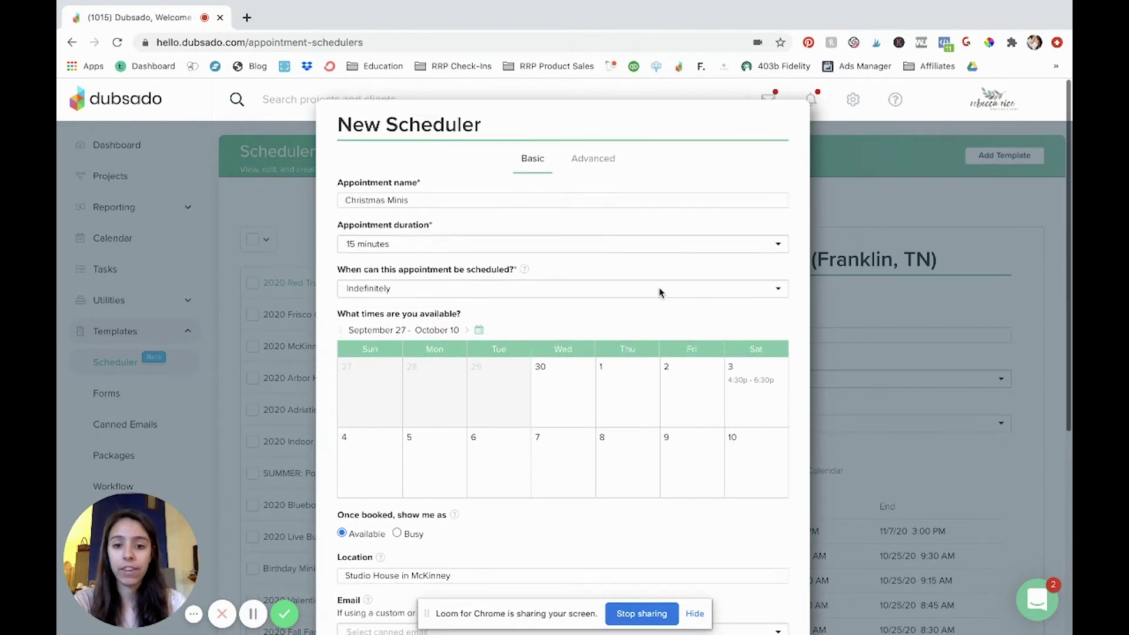
- On the Advanced tab, require 24 hours' advance booking and use 15-minute slot increments
{"action": "left_click", "coordinate": [594, 160]}
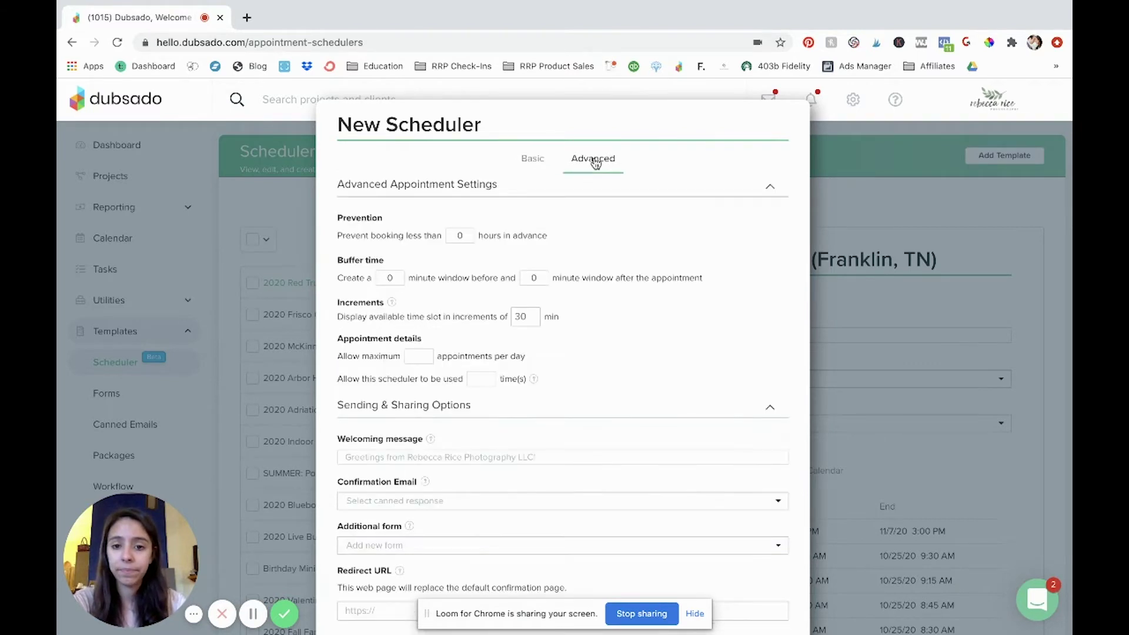
{"action": "scroll", "coordinate": [443, 201], "scroll_direction": "down", "scroll_amount": 1}
{"action": "scroll", "coordinate": [442, 199], "scroll_direction": "down", "scroll_amount": 1}
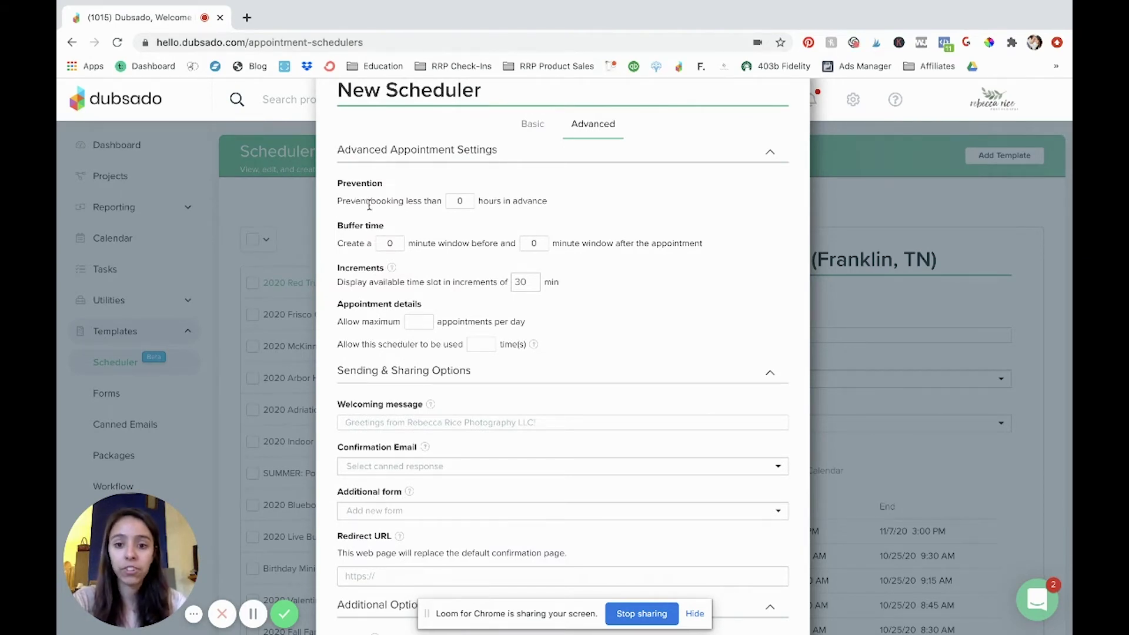
{"action": "double_click", "coordinate": [451, 201]}
{"action": "type", "text": "24"}
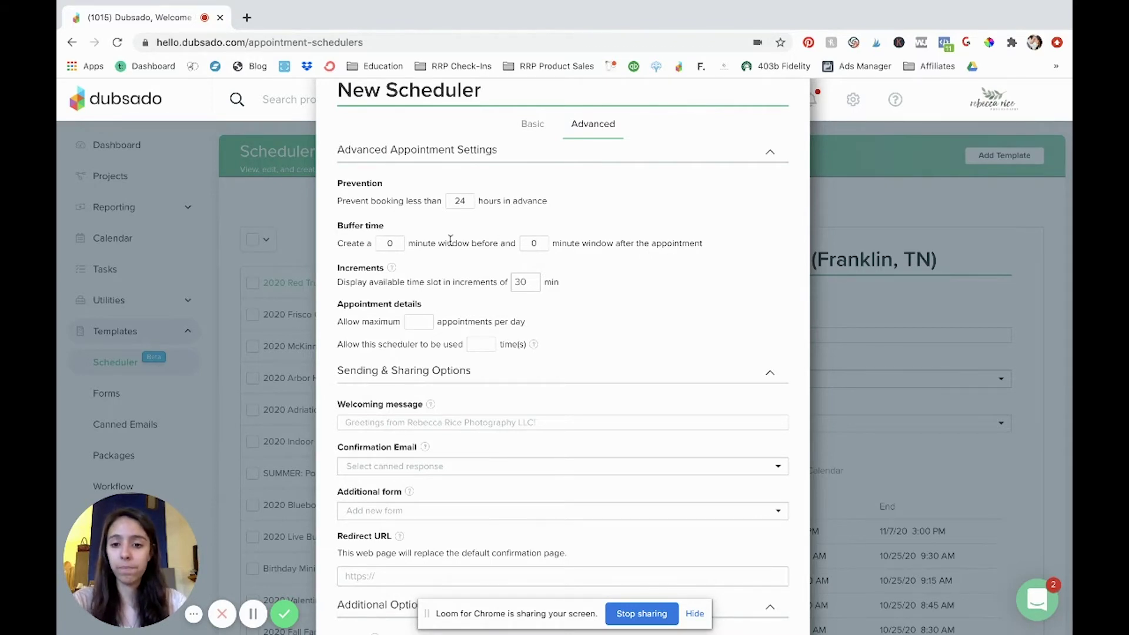
{"action": "scroll", "coordinate": [451, 240], "scroll_direction": "down", "scroll_amount": 1}
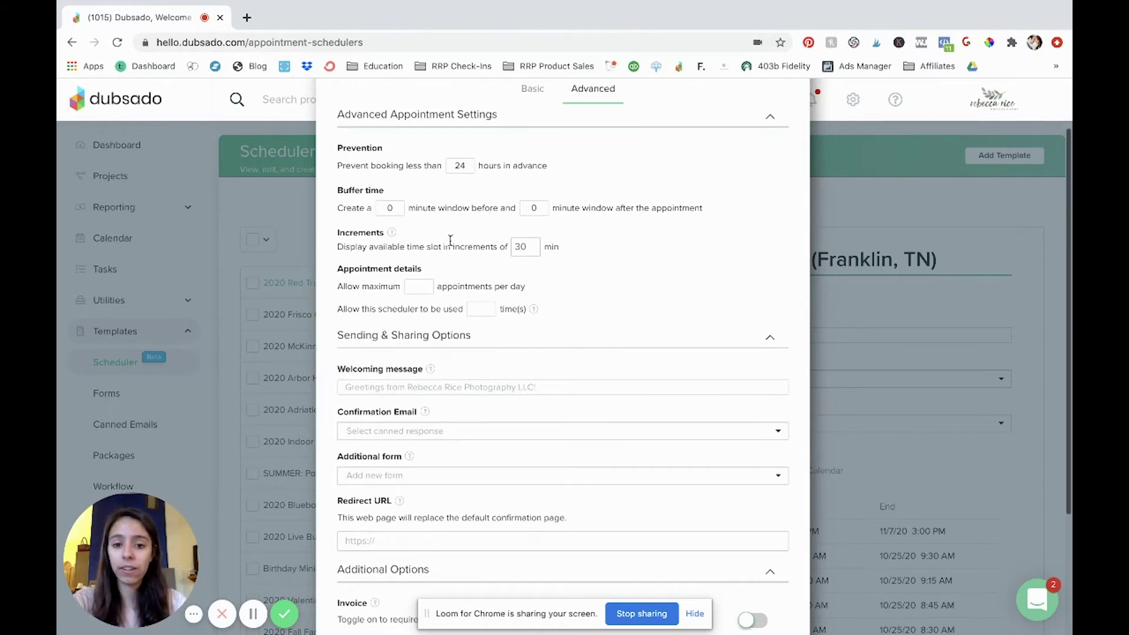
{"action": "double_click", "coordinate": [522, 246]}
{"action": "type", "text": "15"}
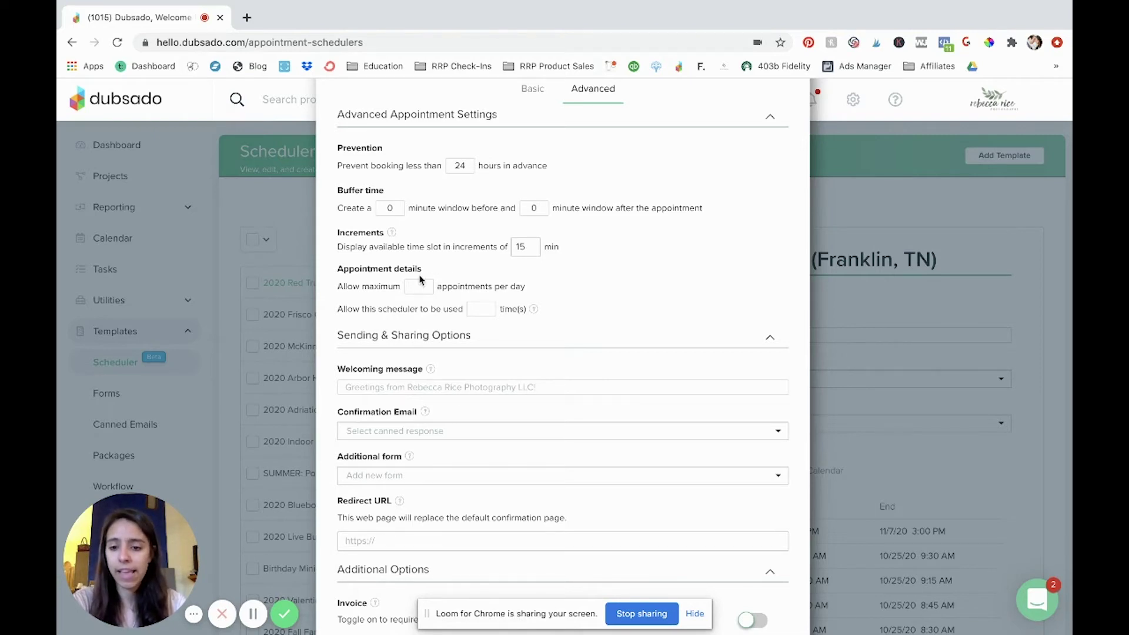
- Enter the welcome message 'Hey friend, select your time slot below!'
{"action": "scroll", "coordinate": [418, 335], "scroll_direction": "down", "scroll_amount": 1}
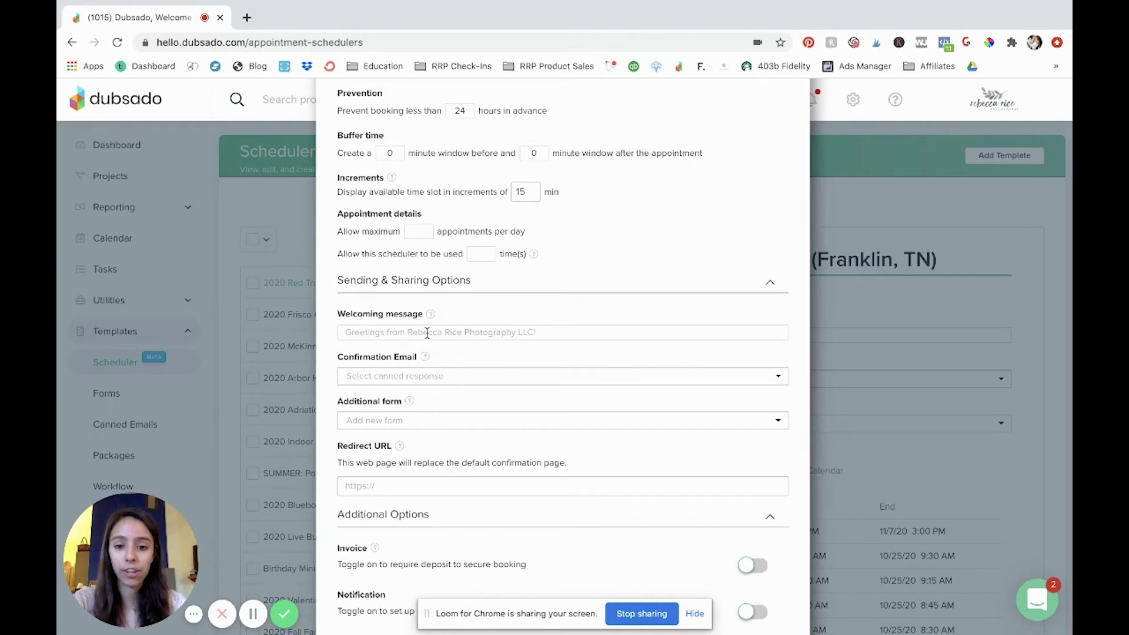
{"action": "type", "text": "Hey friends"}
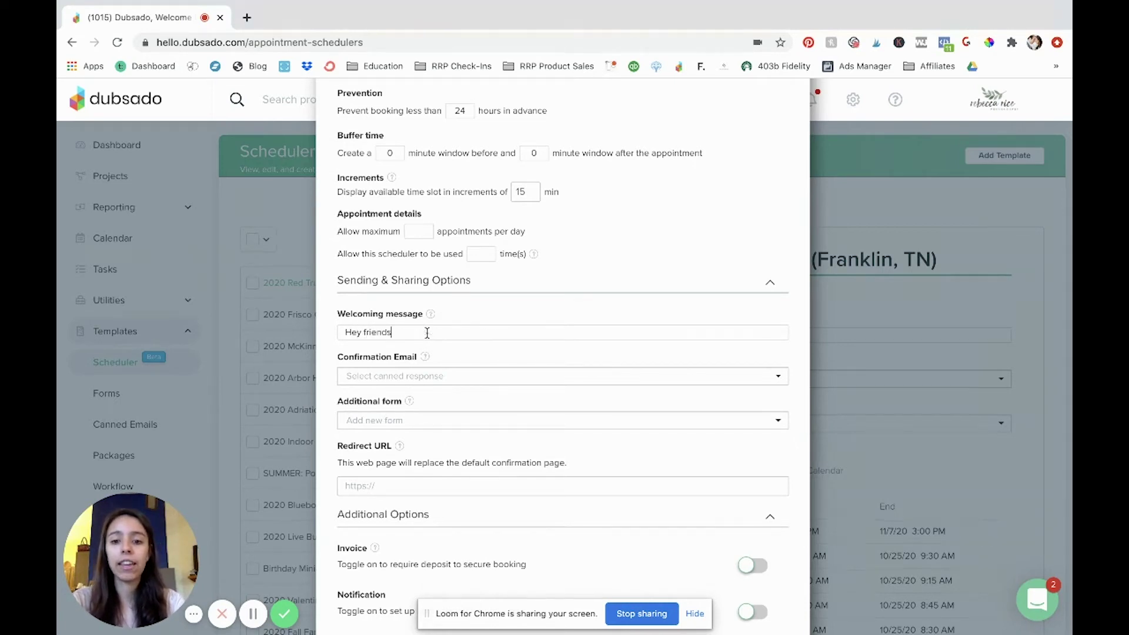
{"action": "key", "text": "BackSpace"}
{"action": "type", "text": ", "}
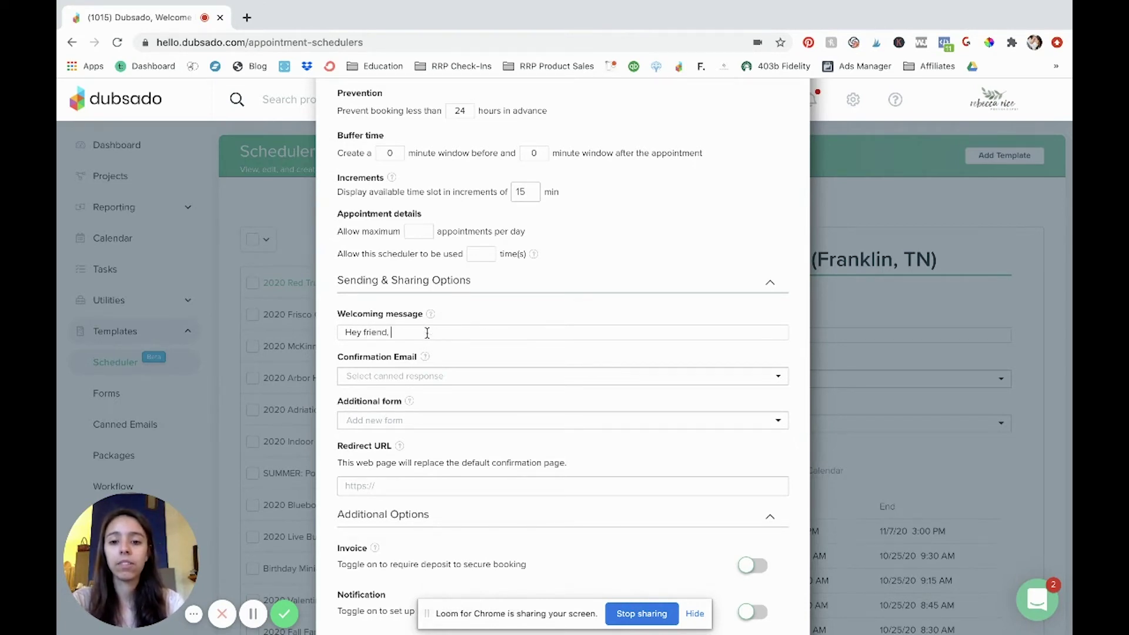
{"action": "type", "text": "s"}
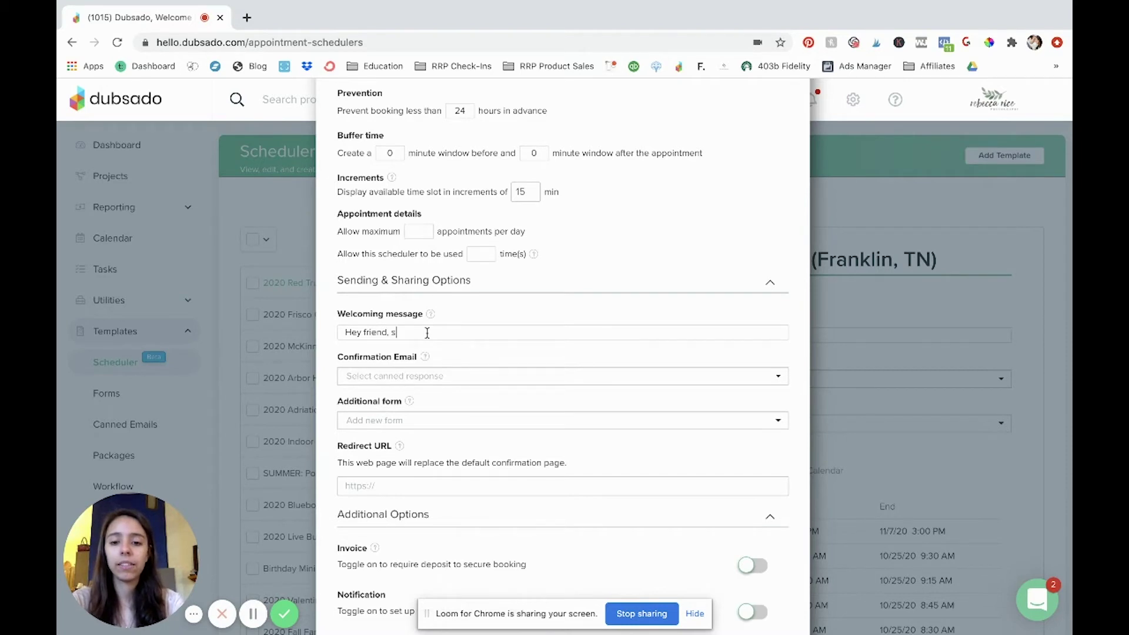
{"action": "type", "text": "elect your time sl"}
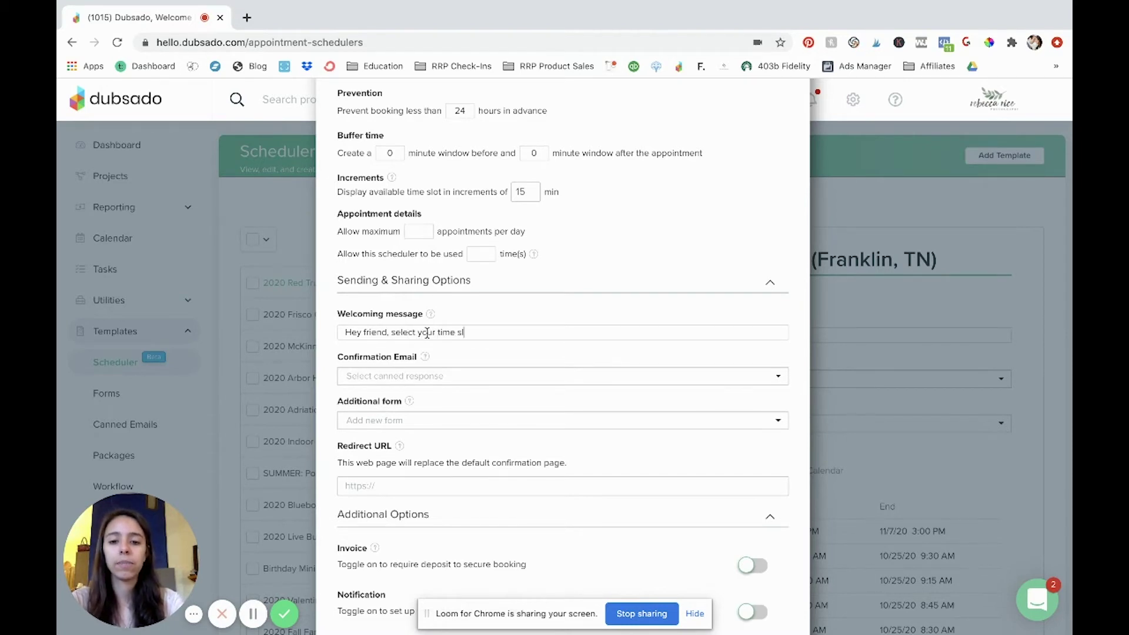
{"action": "type", "text": "ot below!"}
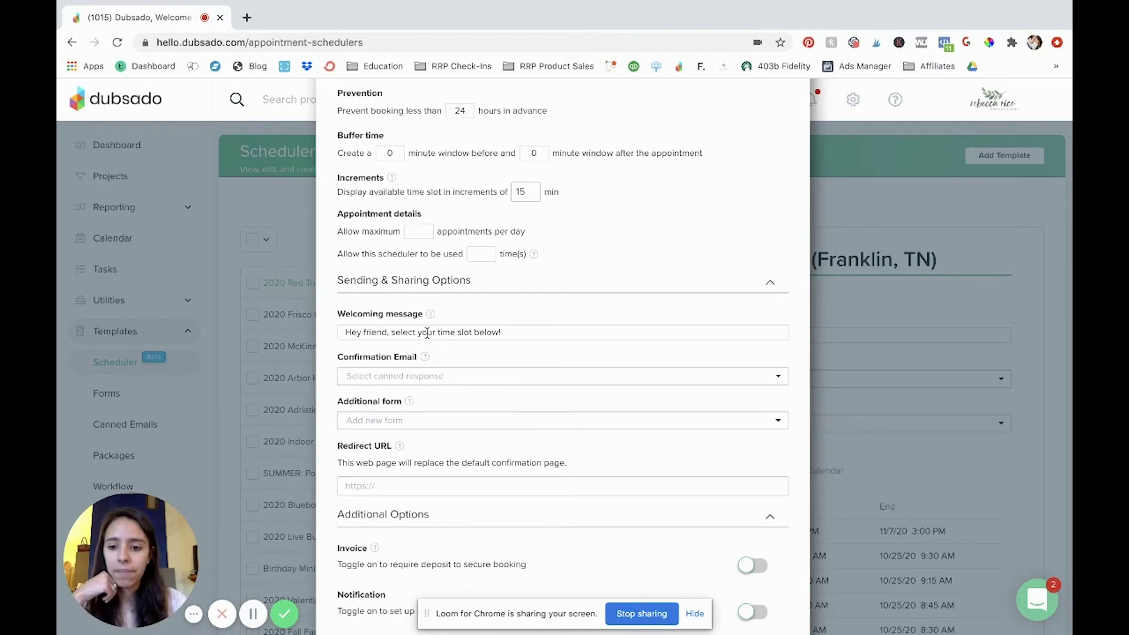
- Choose Booking Confirmation as the confirmation email
{"action": "scroll", "coordinate": [447, 353], "scroll_direction": "down", "scroll_amount": 1}
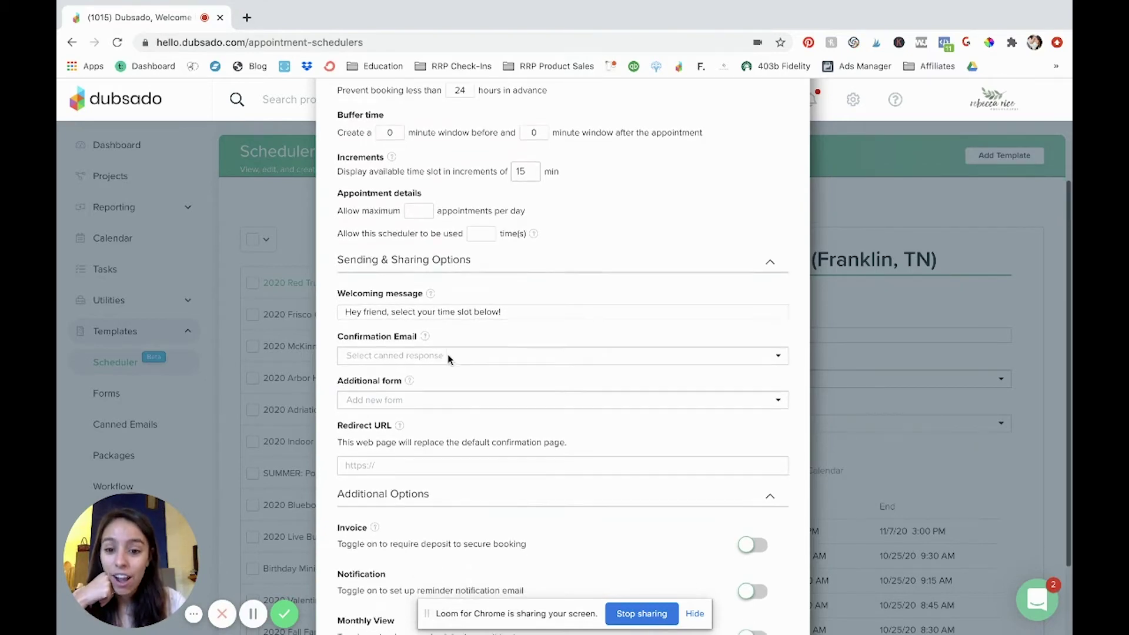
{"action": "left_click", "coordinate": [433, 340]}
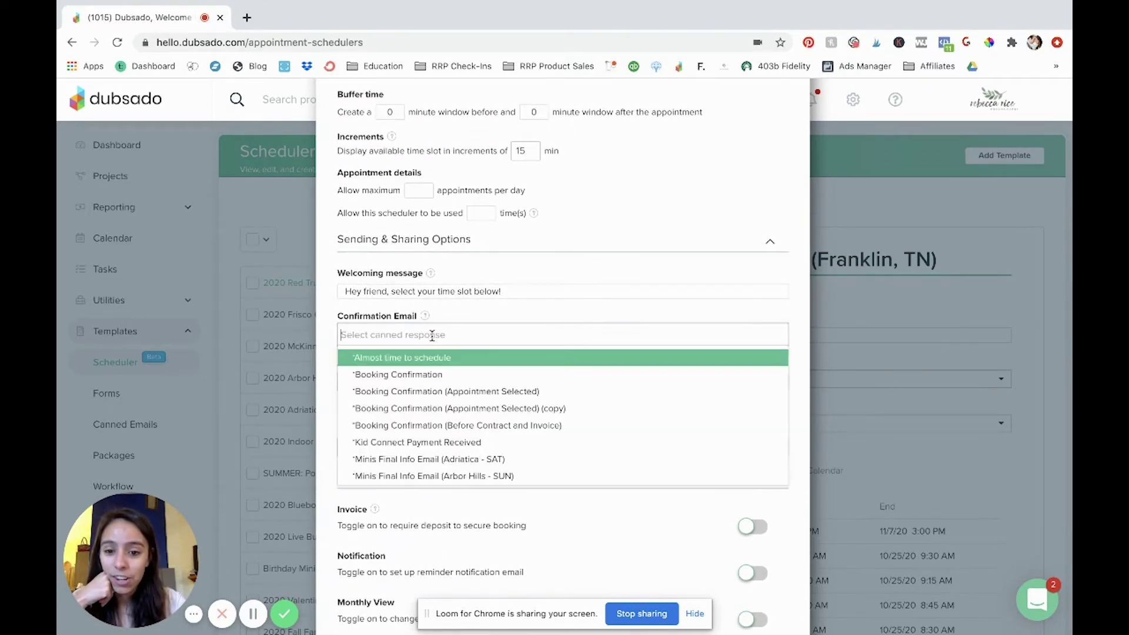
{"action": "left_click", "coordinate": [411, 375]}
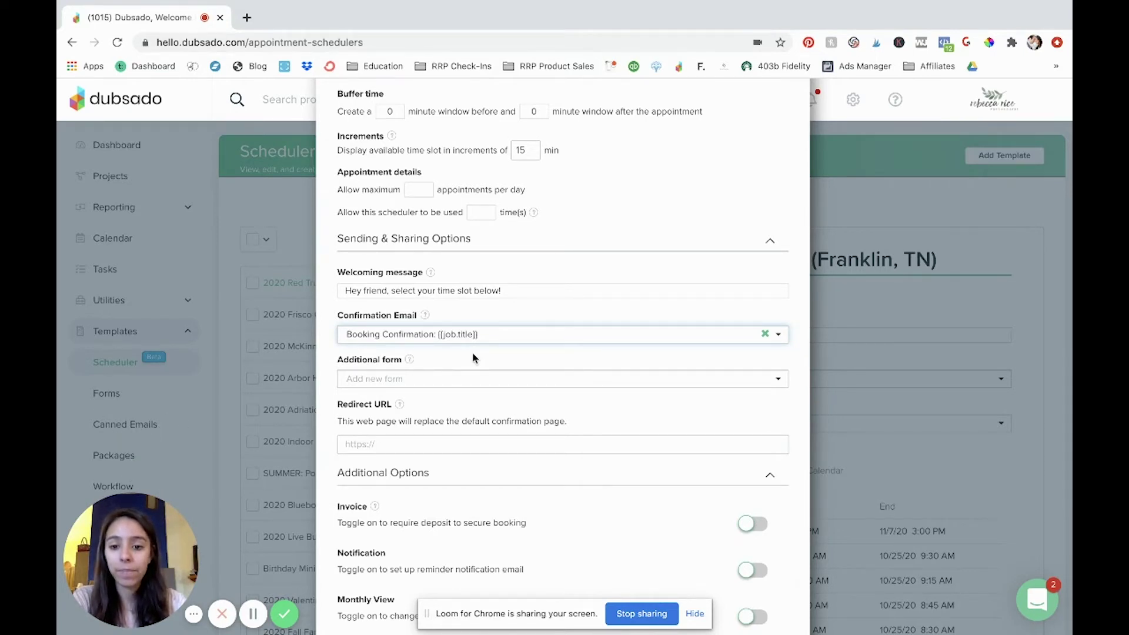
{"action": "scroll", "coordinate": [471, 352], "scroll_direction": "down", "scroll_amount": 1}
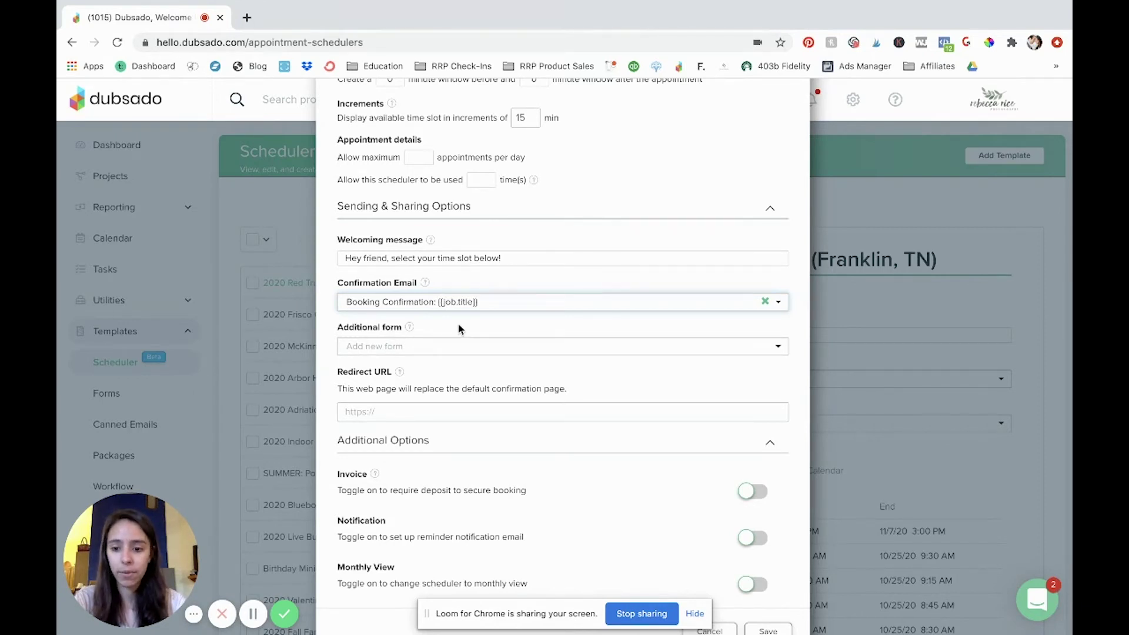
- Select '2020 Adriatica Fall Family Minis' as the additional form and toggle the deposit invoice on
{"action": "left_click", "coordinate": [429, 346]}
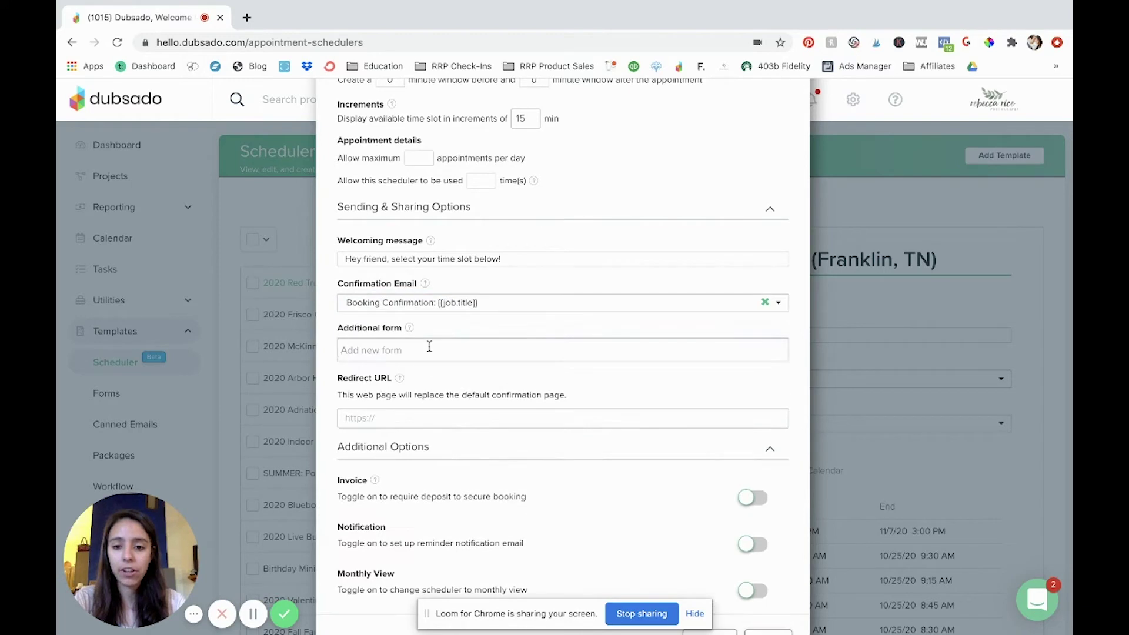
{"action": "scroll", "coordinate": [429, 455], "scroll_direction": "down", "scroll_amount": 5}
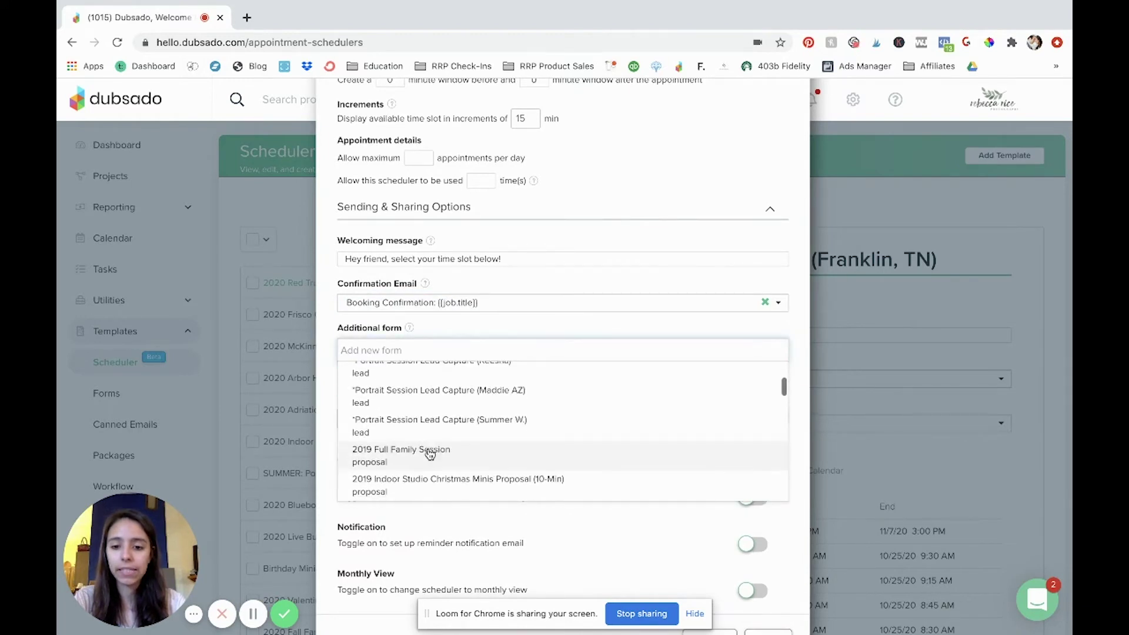
{"action": "scroll", "coordinate": [430, 454], "scroll_direction": "down", "scroll_amount": 4}
{"action": "left_click", "coordinate": [421, 440]}
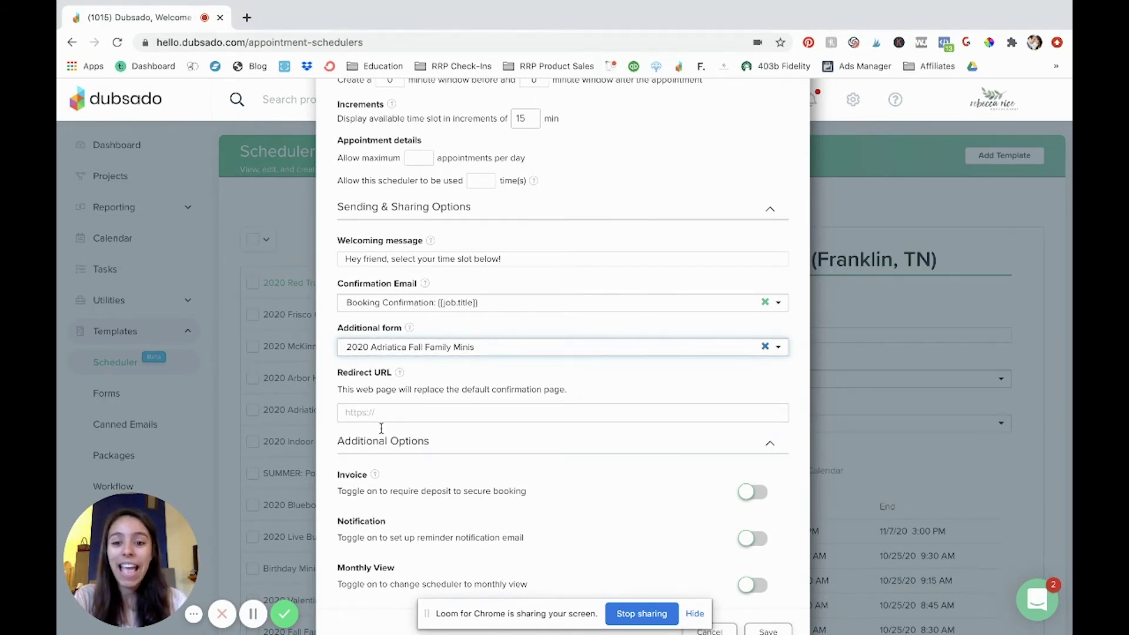
{"action": "scroll", "coordinate": [386, 419], "scroll_direction": "down", "scroll_amount": 2}
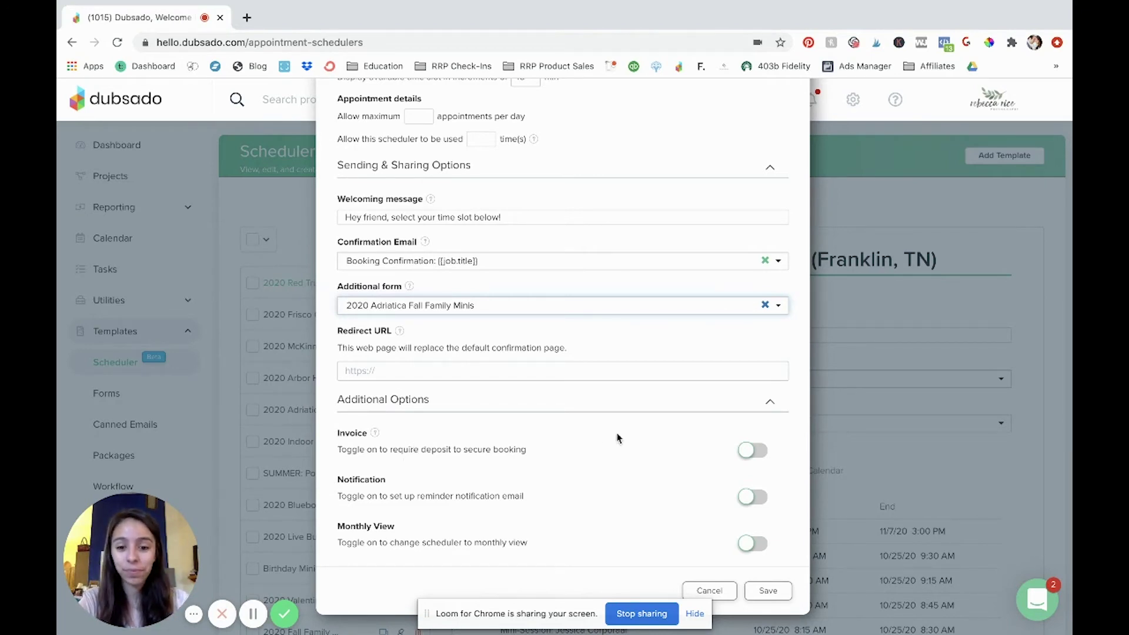
{"action": "left_click", "coordinate": [756, 451]}
- Leave the deposit invoice and reminder notifications off, and turn Monthly View on
{"action": "left_click", "coordinate": [756, 453]}
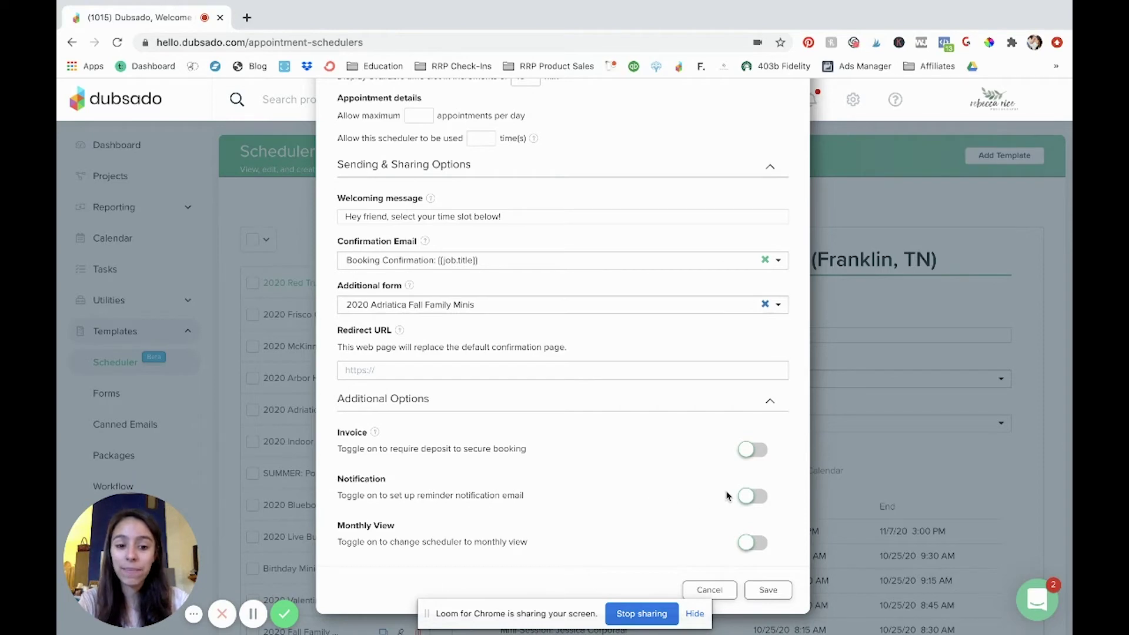
{"action": "left_click", "coordinate": [760, 497]}
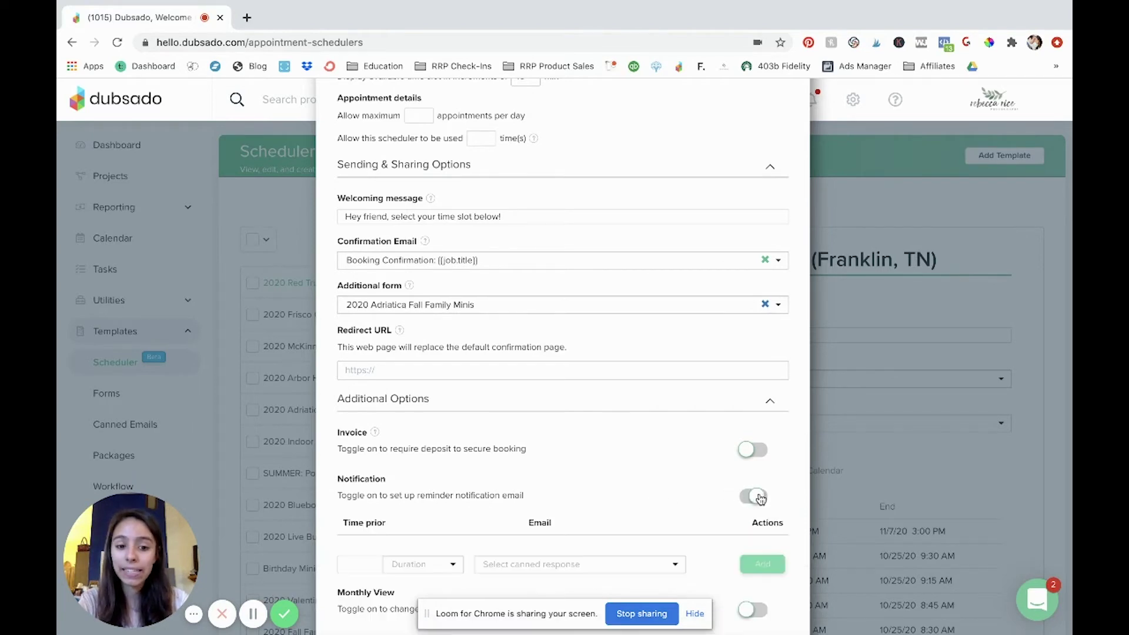
{"action": "scroll", "coordinate": [446, 473], "scroll_direction": "down", "scroll_amount": 2}
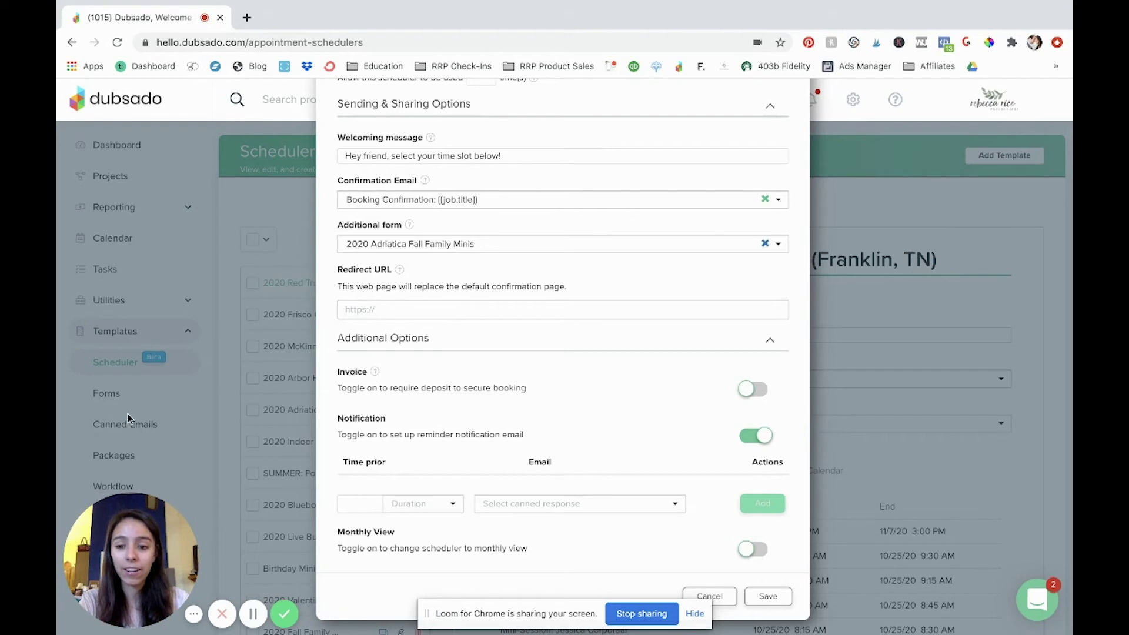
{"action": "left_click", "coordinate": [753, 442]}
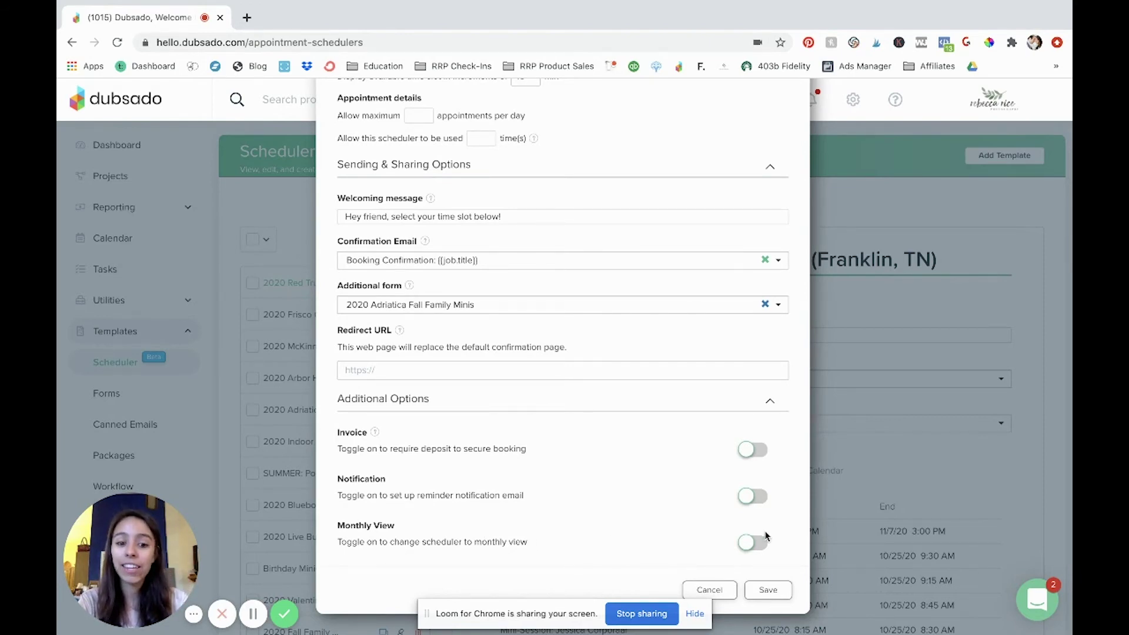
{"action": "left_click", "coordinate": [751, 544]}
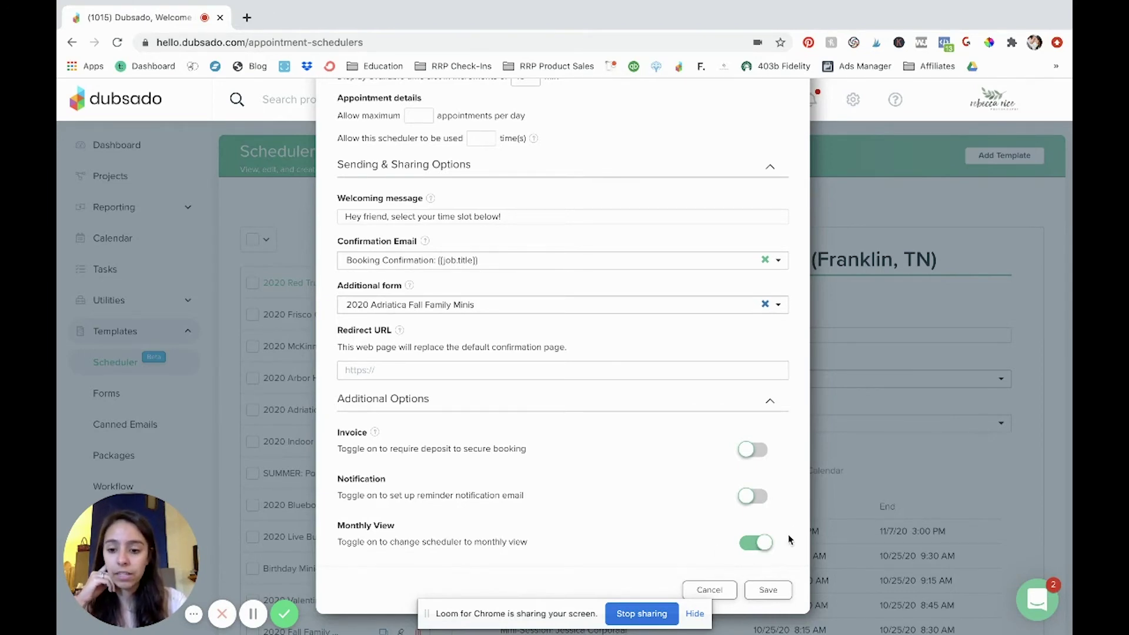
- Save the Christmas Minis scheduler
{"action": "scroll", "coordinate": [788, 534], "scroll_direction": "up", "scroll_amount": 5}
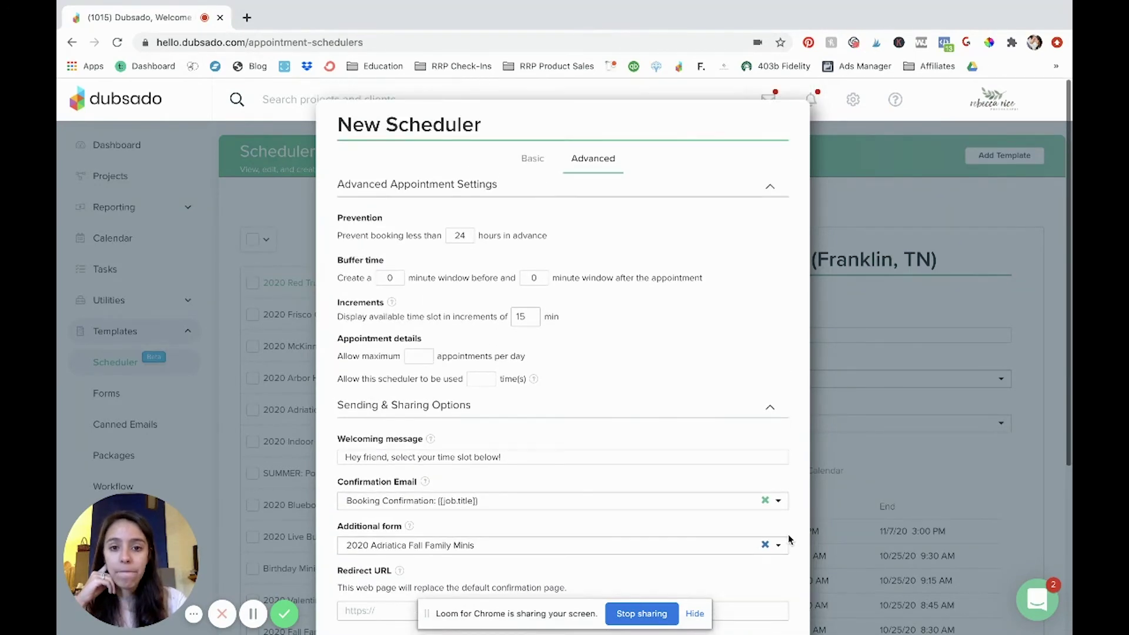
{"action": "scroll", "coordinate": [788, 534], "scroll_direction": "down", "scroll_amount": 4}
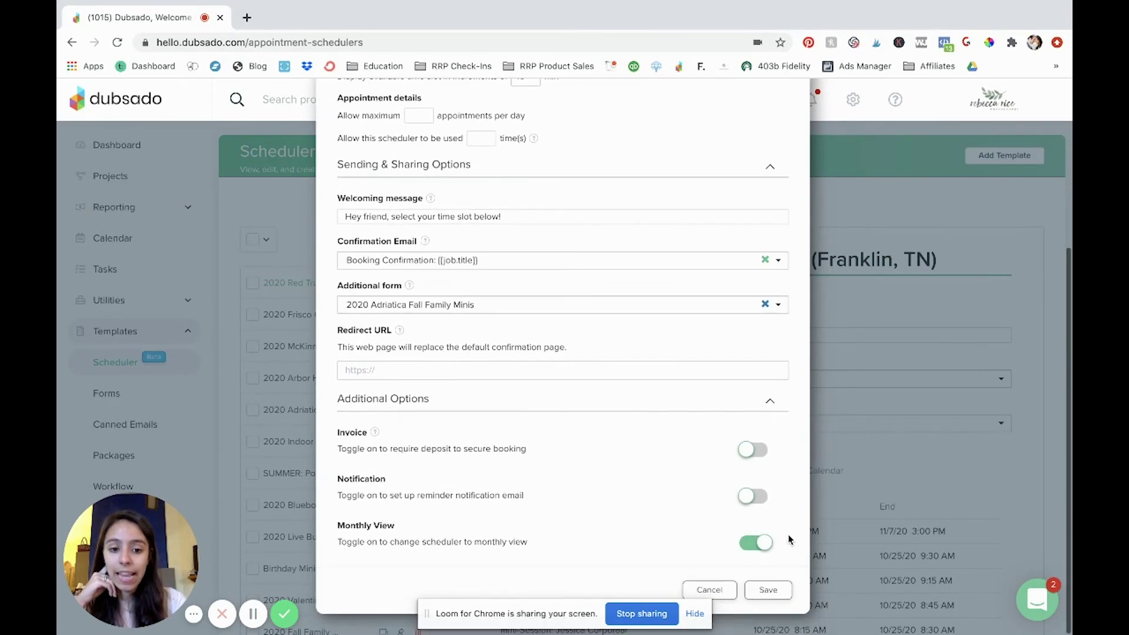
{"action": "left_click", "coordinate": [768, 592]}
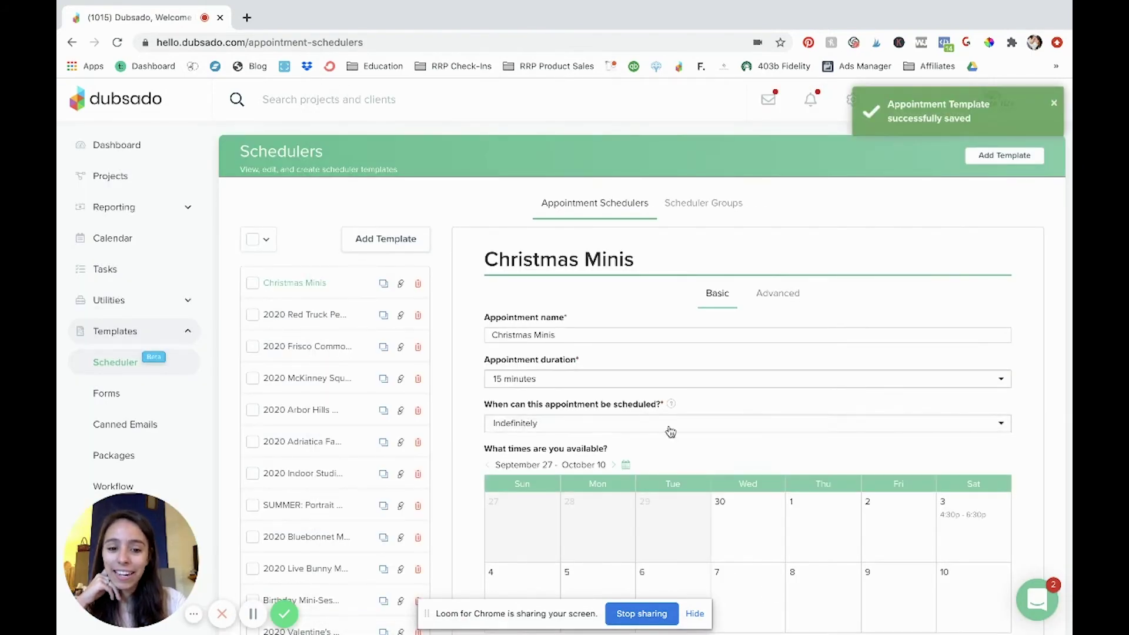
- Open the Christmas Minis sharing options, select its direct booking link, and start a new tab
{"action": "scroll", "coordinate": [670, 432], "scroll_direction": "down", "scroll_amount": 3}
{"action": "scroll", "coordinate": [669, 433], "scroll_direction": "up", "scroll_amount": 3}
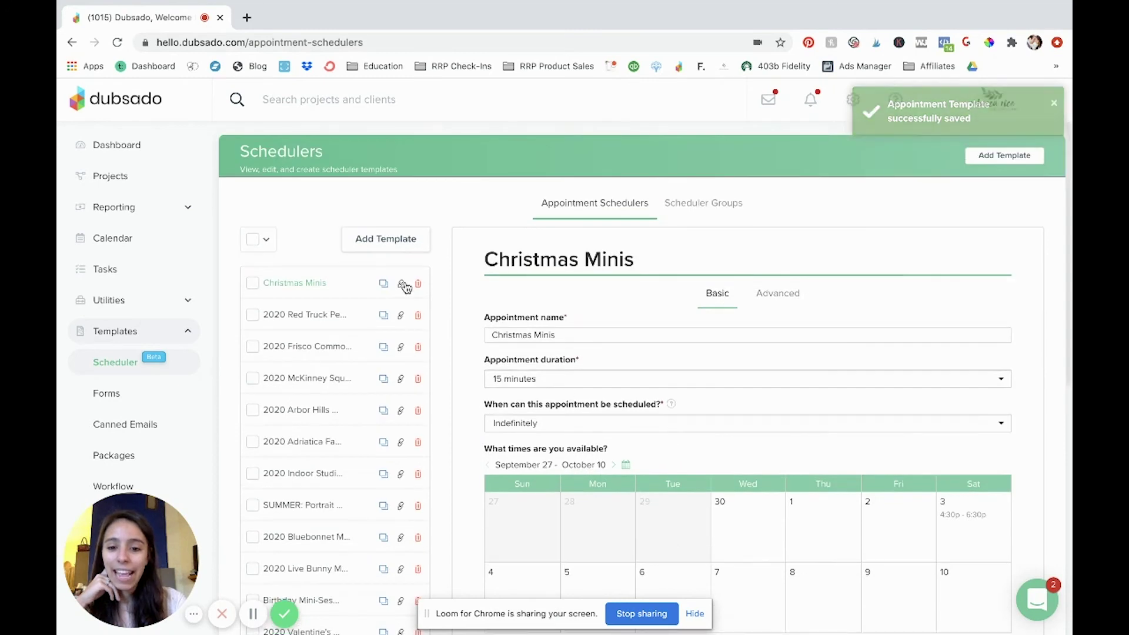
{"action": "left_click", "coordinate": [401, 287]}
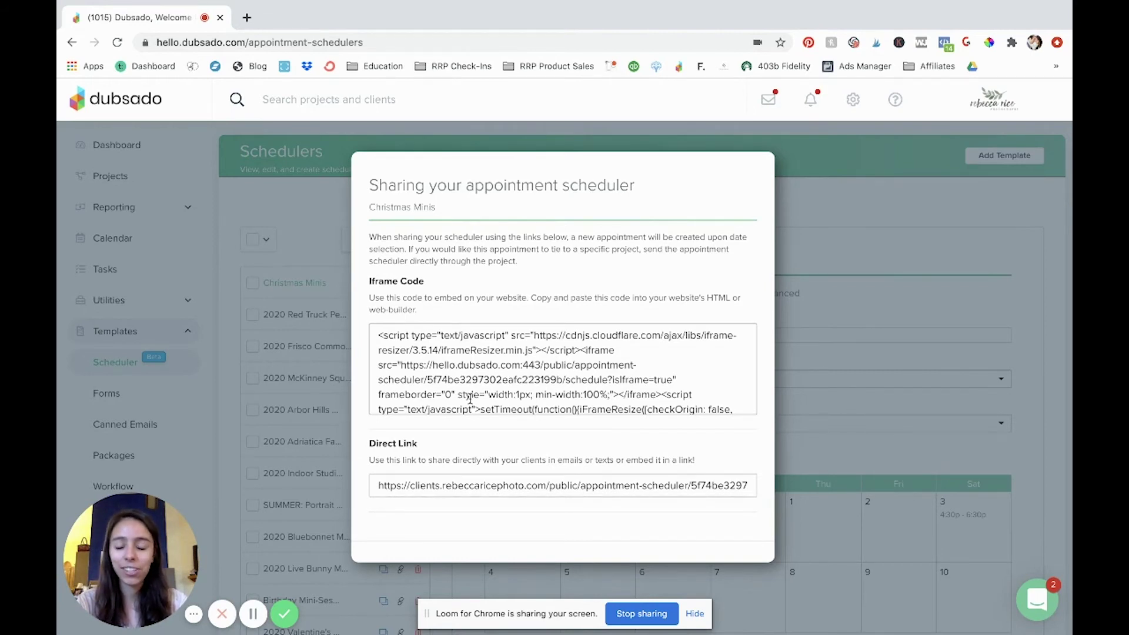
{"action": "double_click", "coordinate": [424, 487]}
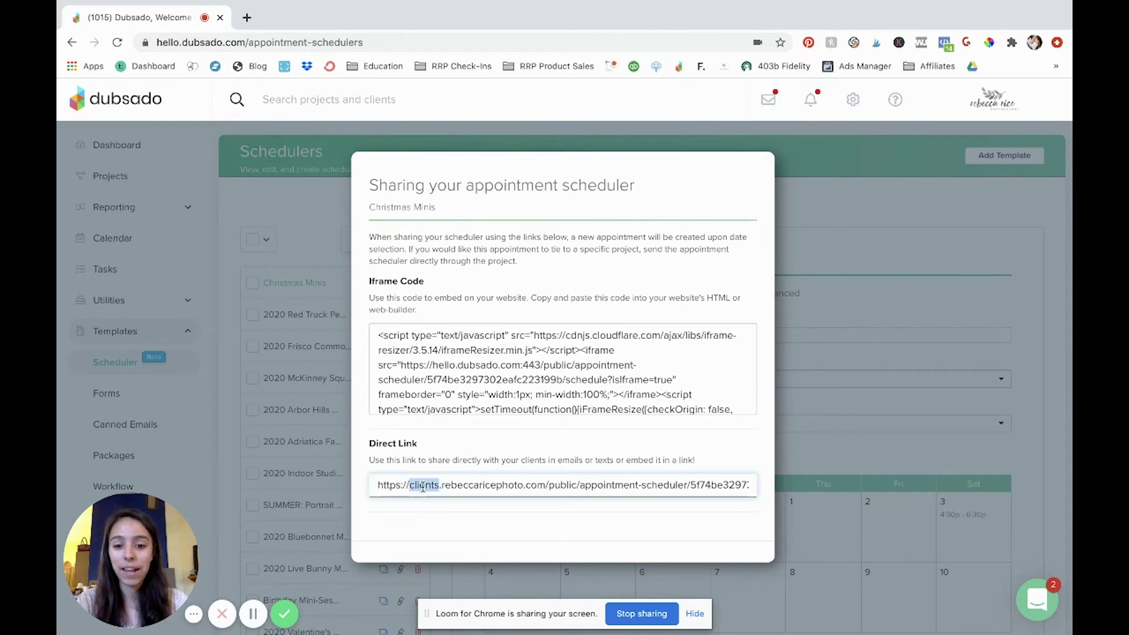
{"action": "triple_click", "coordinate": [423, 487]}
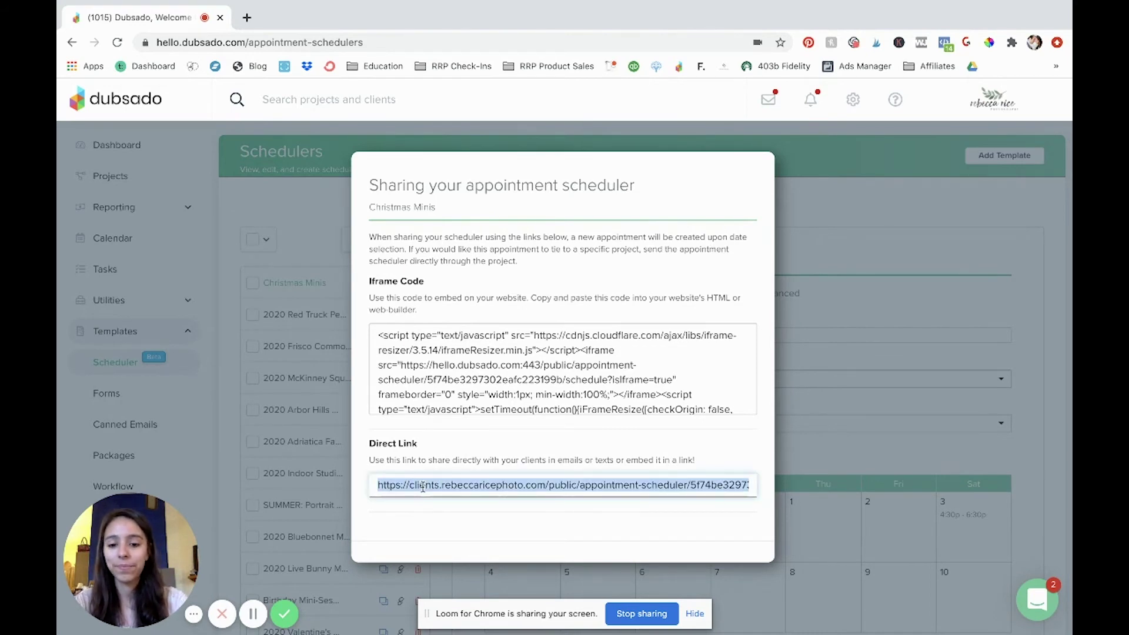
{"action": "left_click", "coordinate": [247, 18]}
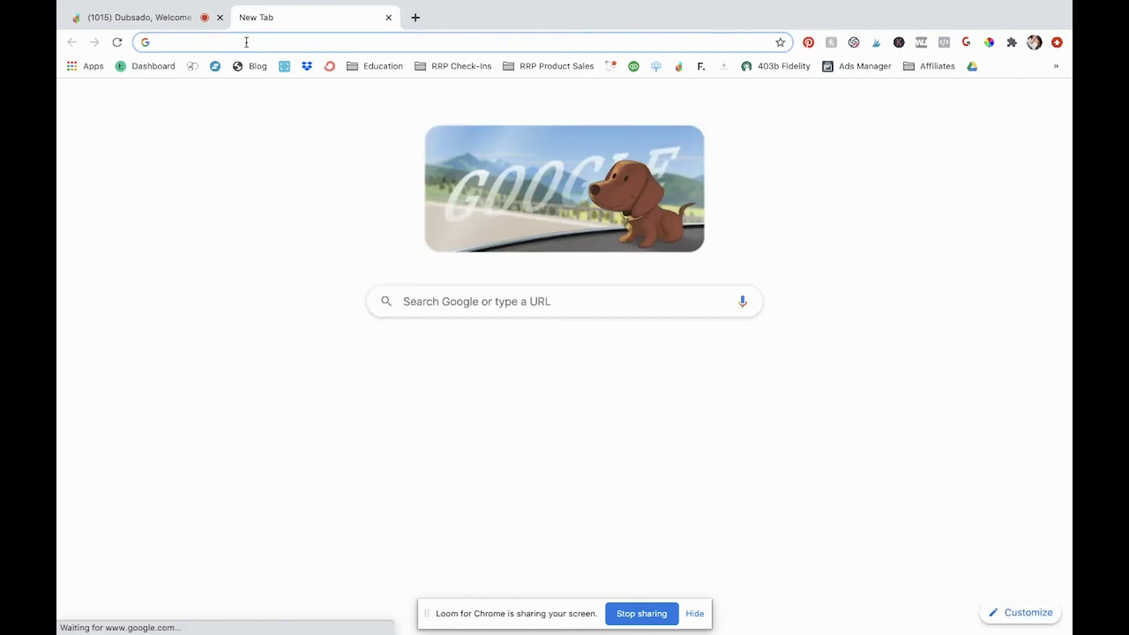
- Load the copied Christmas Minis booking link in the new tab
{"action": "type", "text": "https://clients.rebeccaricephoto.com/public/appointment-scheduler/5f74be3297302eafc223199b/schedule"}
{"action": "key", "text": "Return"}
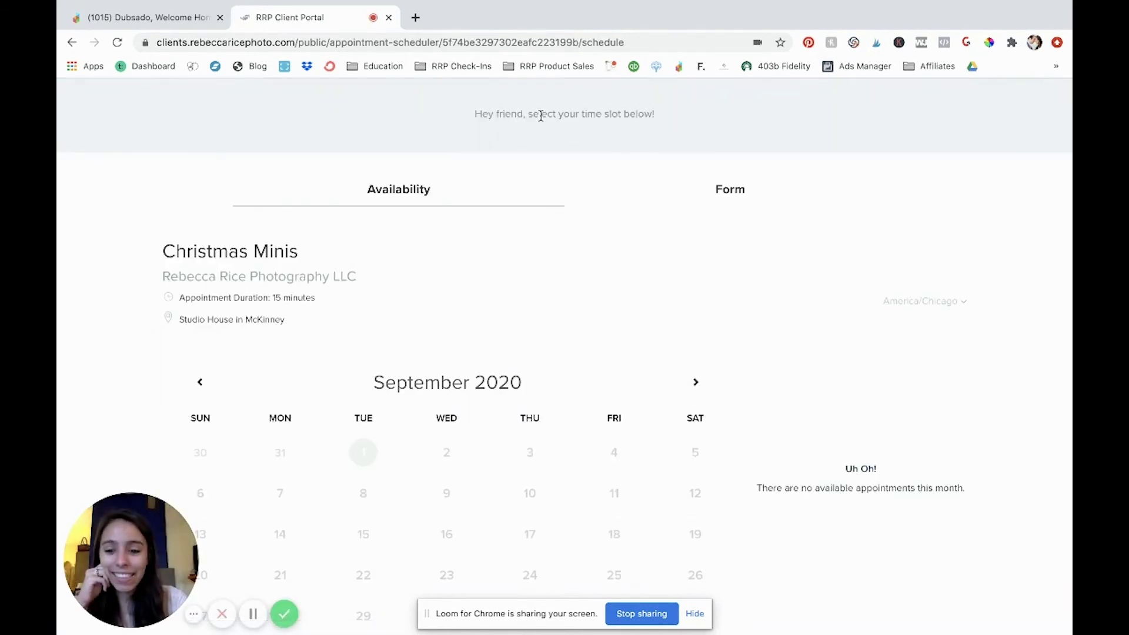
{"action": "scroll", "coordinate": [709, 129], "scroll_direction": "down", "scroll_amount": 1}
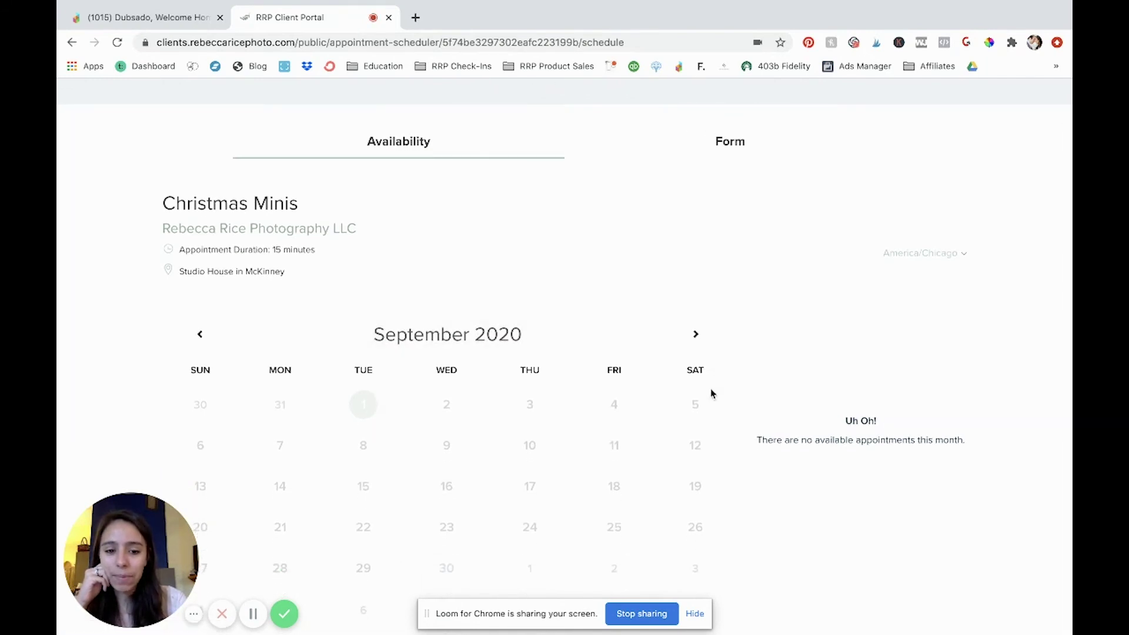
- Check October 2020 availability and the attached form, then close the booking page preview
{"action": "left_click", "coordinate": [696, 336]}
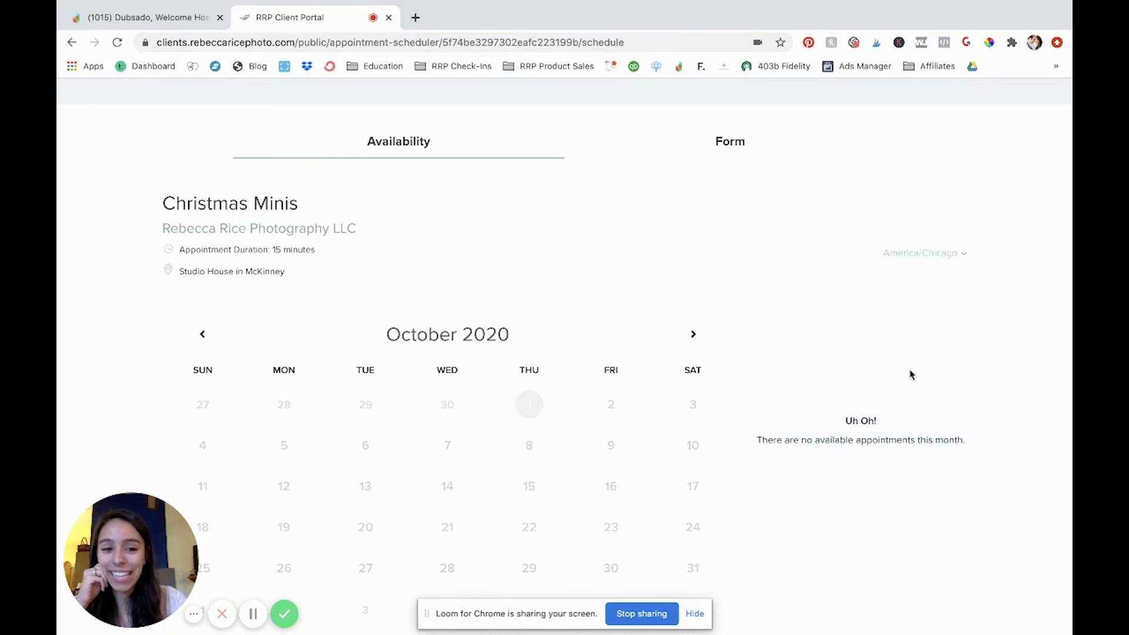
{"action": "left_click", "coordinate": [714, 140]}
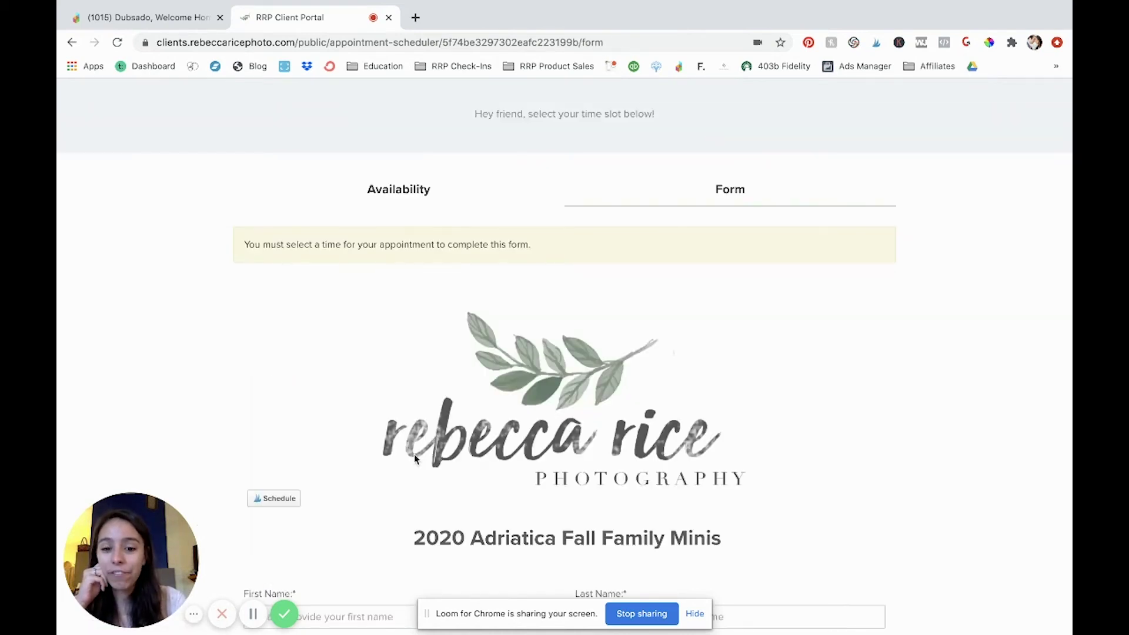
{"action": "scroll", "coordinate": [414, 459], "scroll_direction": "down", "scroll_amount": 2}
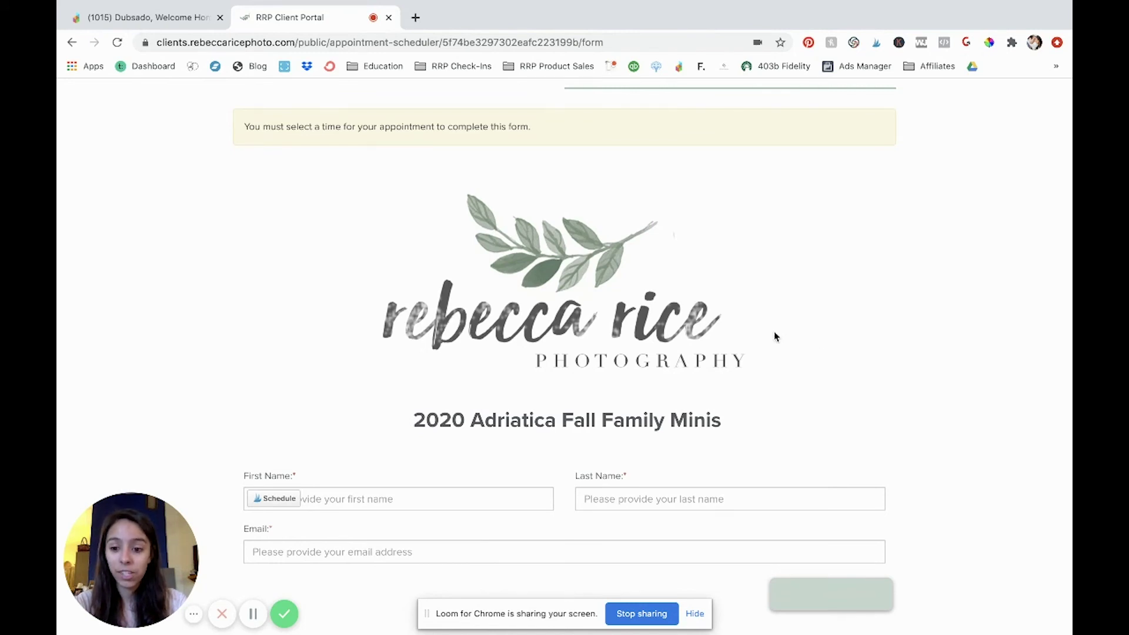
{"action": "left_click", "coordinate": [388, 17]}
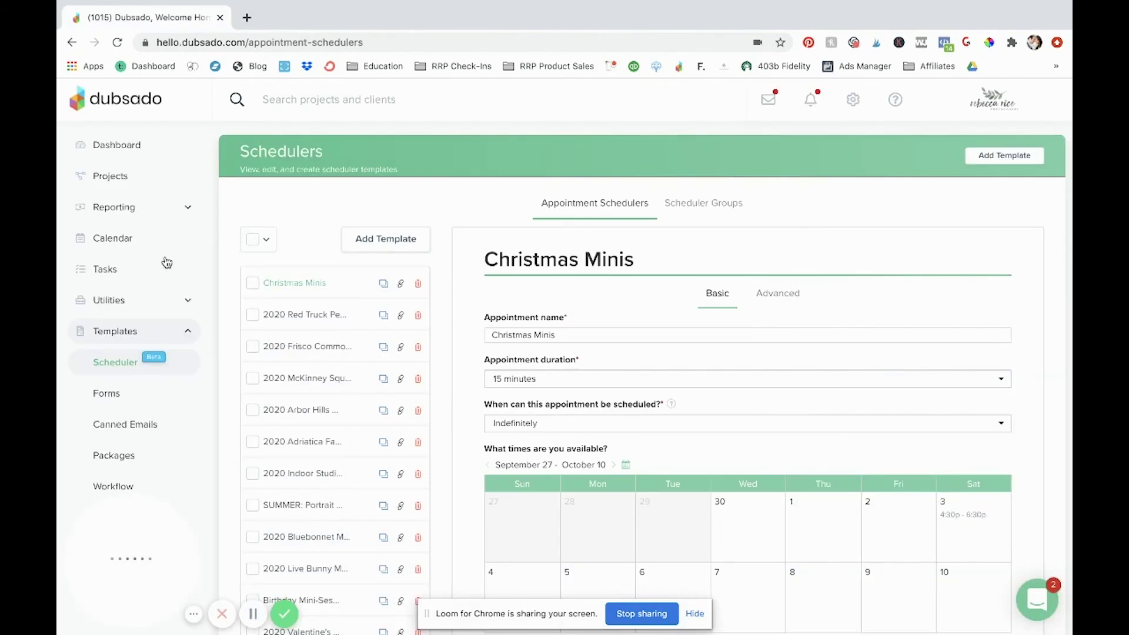
- Open the 2020 Adriatica Fall Family Minis form from the Forms templates list
{"action": "left_click", "coordinate": [280, 203]}
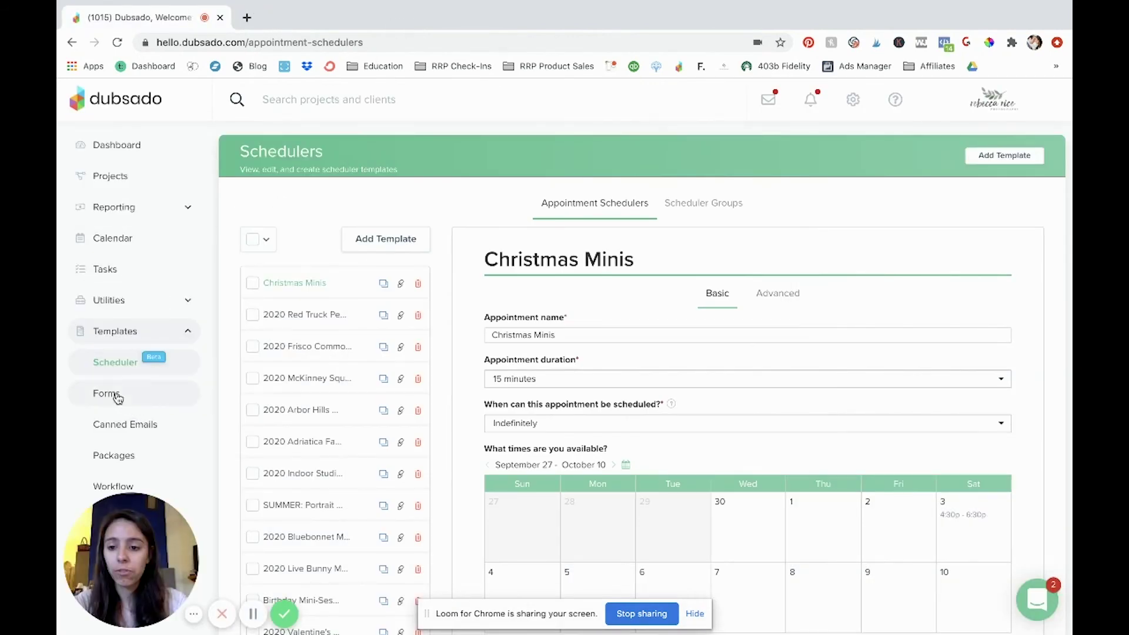
{"action": "left_click", "coordinate": [106, 399]}
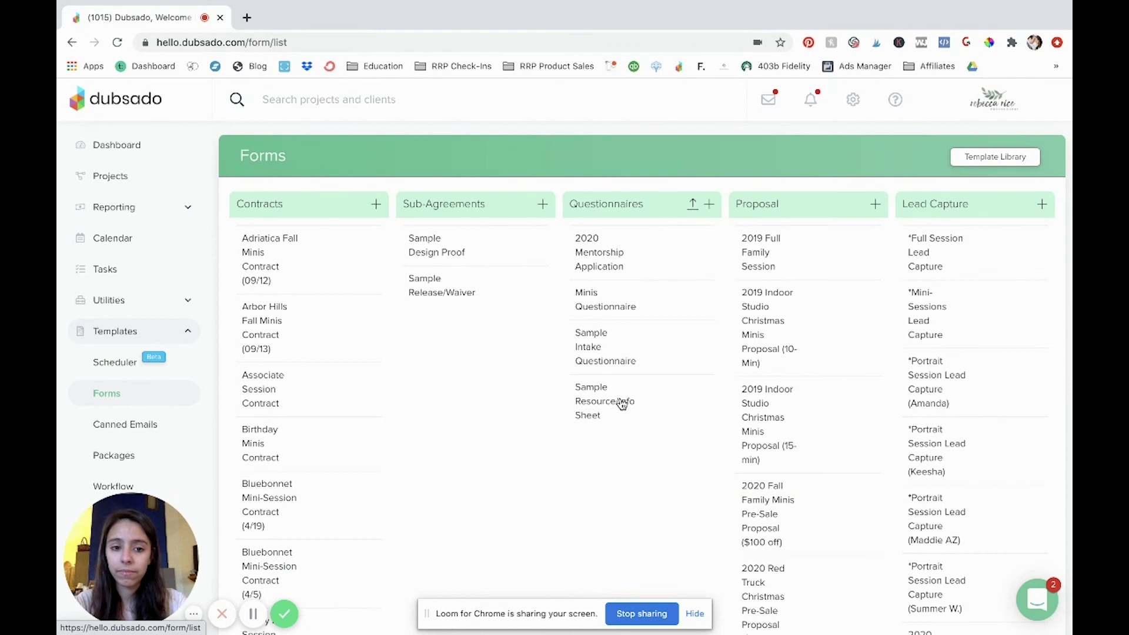
{"action": "scroll", "coordinate": [941, 511], "scroll_direction": "down", "scroll_amount": 3}
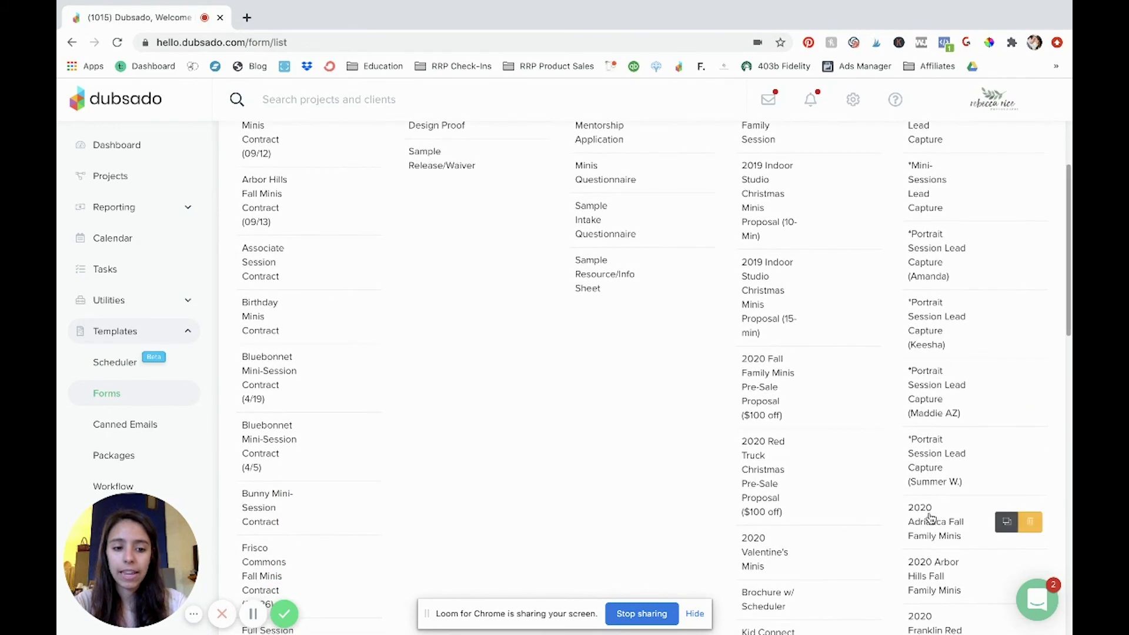
{"action": "left_click", "coordinate": [936, 517]}
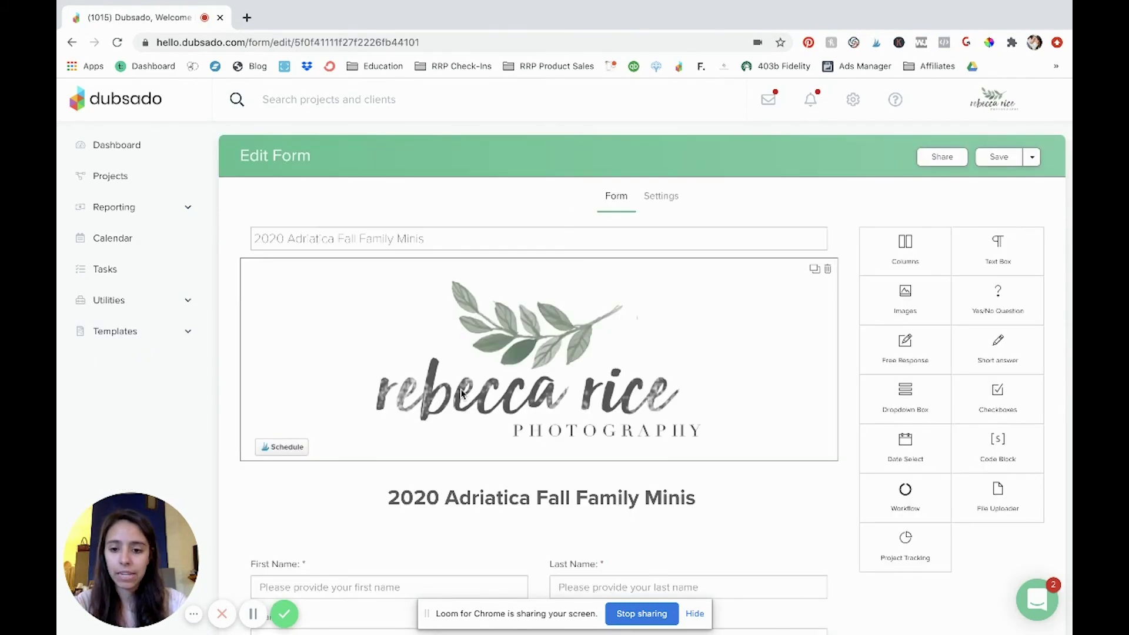
{"action": "scroll", "coordinate": [845, 481], "scroll_direction": "down", "scroll_amount": 1}
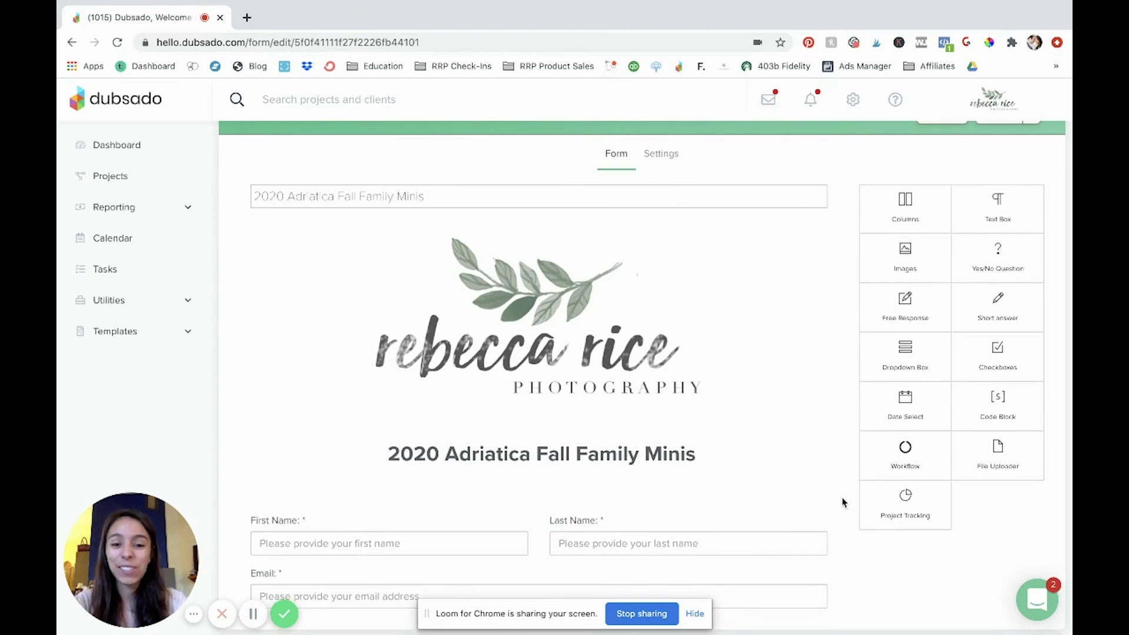
{"action": "scroll", "coordinate": [844, 494], "scroll_direction": "down", "scroll_amount": 1}
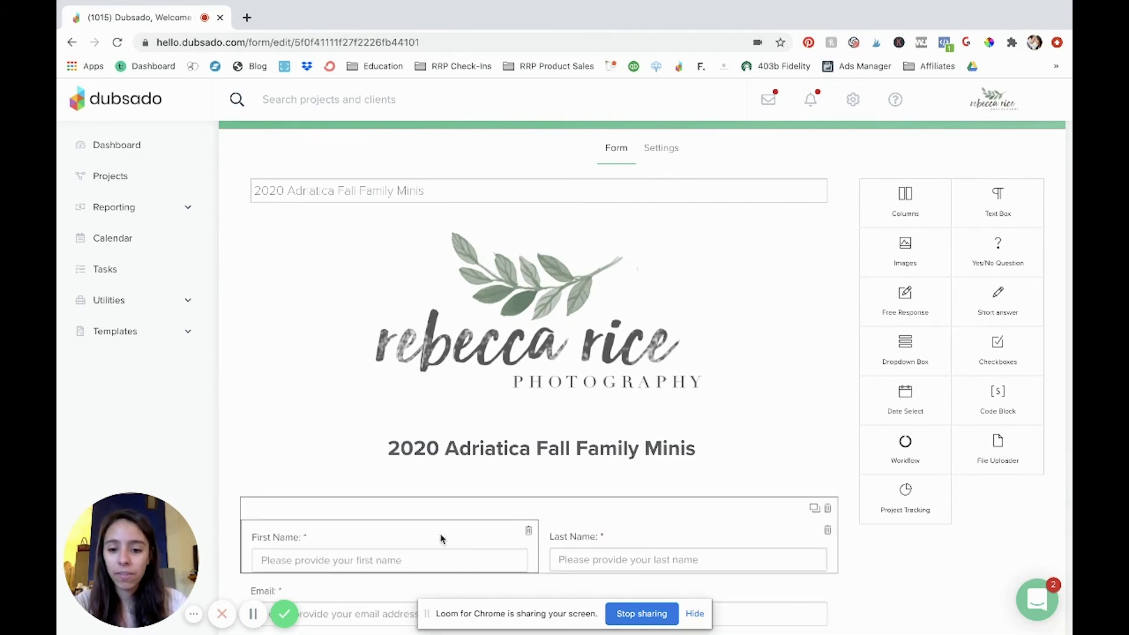
- Review the settings of the First Name, Last Name and Email questions
{"action": "left_click", "coordinate": [439, 533]}
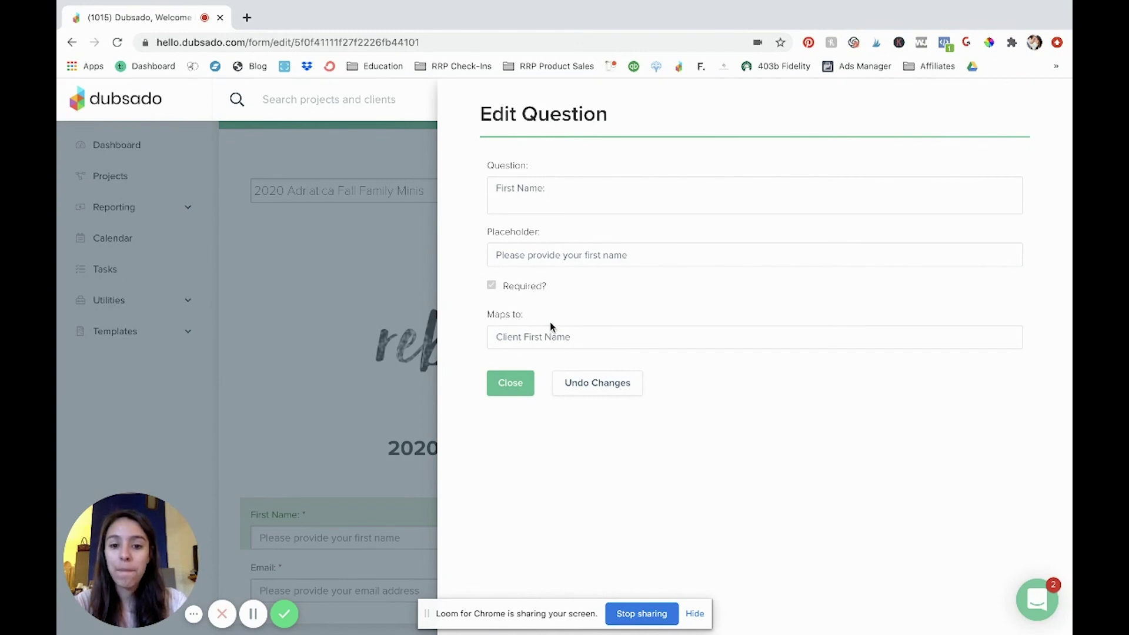
{"action": "left_click", "coordinate": [523, 385]}
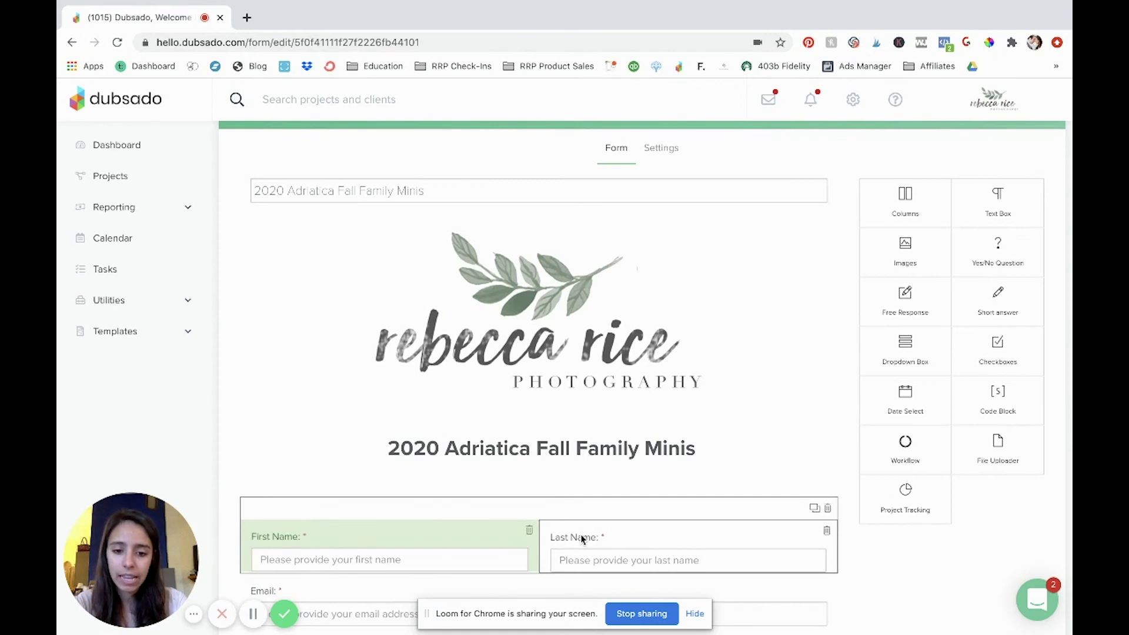
{"action": "left_click", "coordinate": [582, 539]}
{"action": "left_click", "coordinate": [492, 388]}
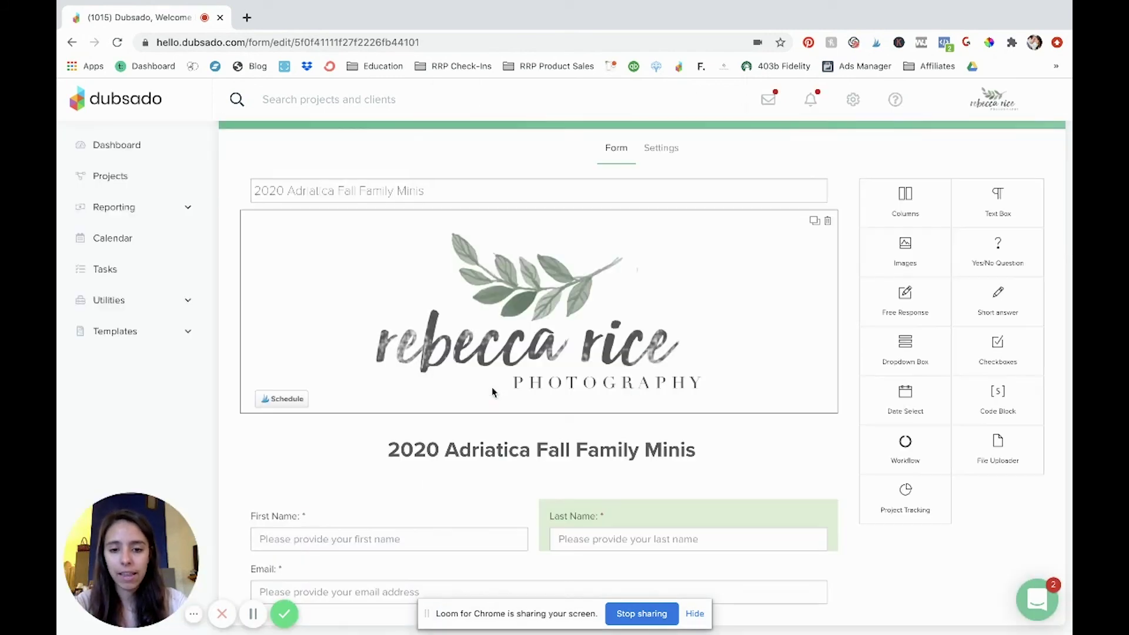
{"action": "left_click", "coordinate": [394, 591]}
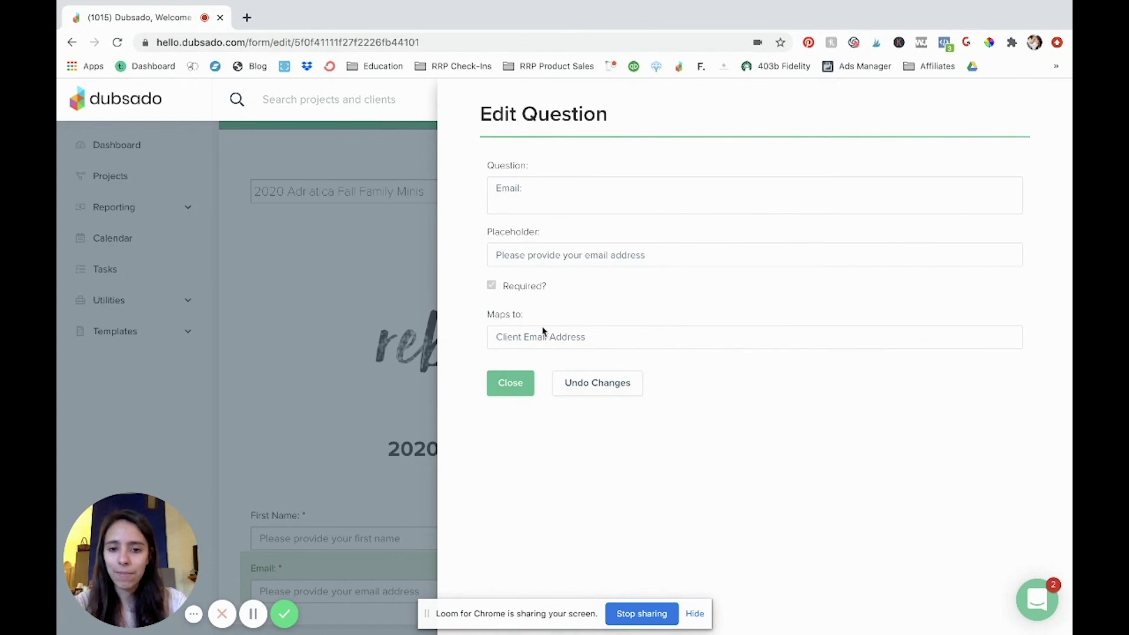
{"action": "left_click", "coordinate": [516, 388]}
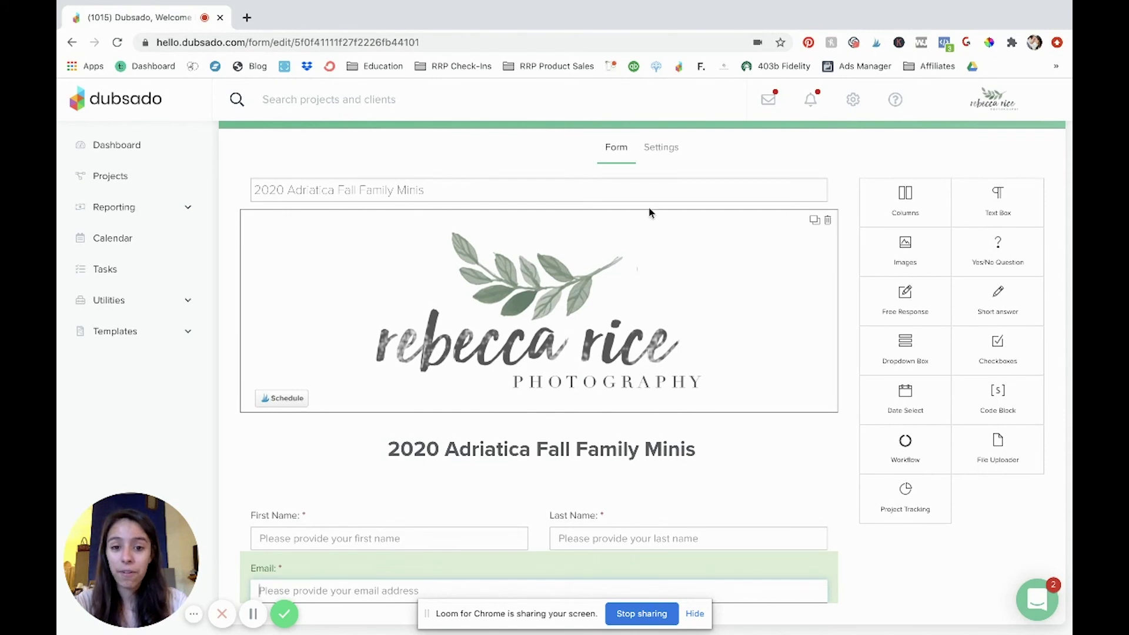
- Review lead capture: workflow 2020 Adriatica Fall Family Minis (09/12), Inquiry status, lead title 'Fall Minis: Adriatica'
{"action": "left_click", "coordinate": [663, 154]}
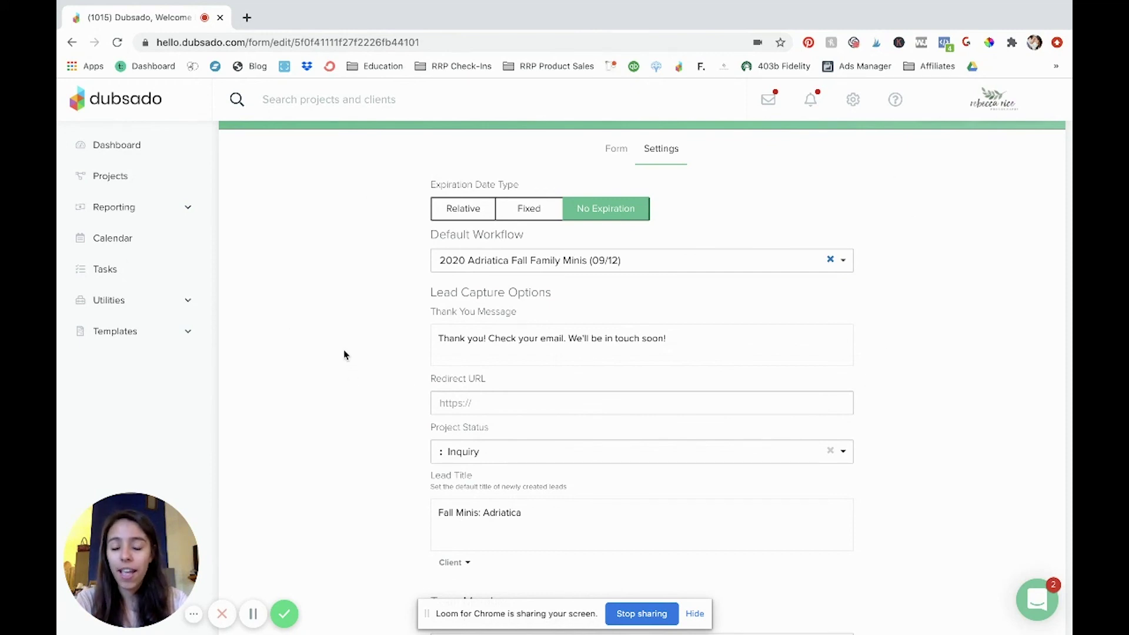
{"action": "scroll", "coordinate": [344, 355], "scroll_direction": "down", "scroll_amount": 2}
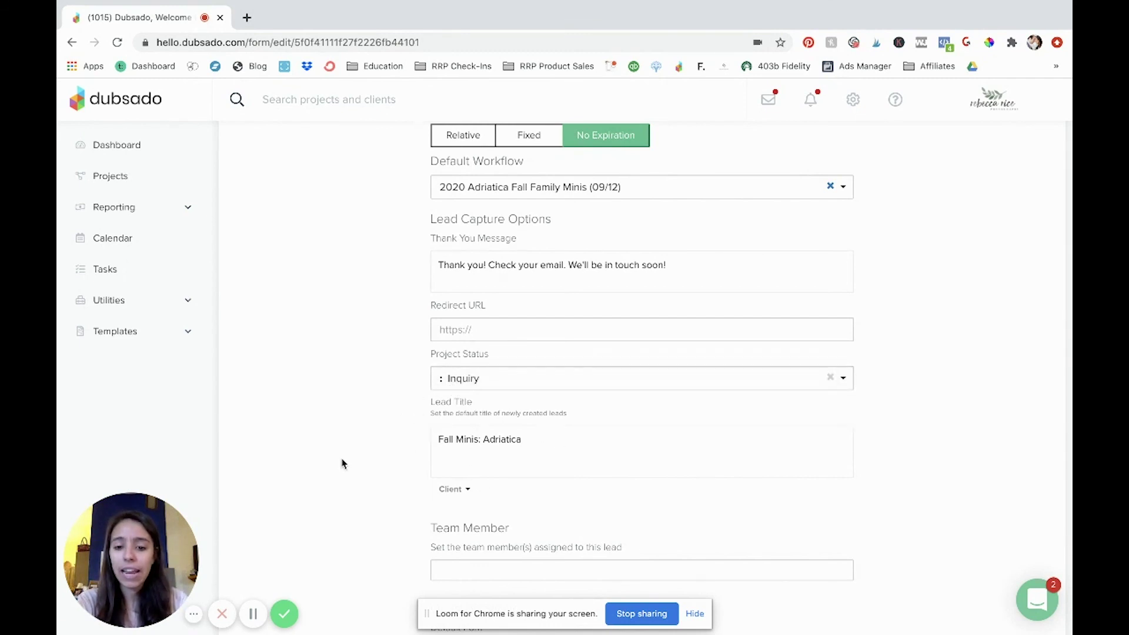
{"action": "scroll", "coordinate": [342, 462], "scroll_direction": "down", "scroll_amount": 1}
{"action": "scroll", "coordinate": [342, 461], "scroll_direction": "up", "scroll_amount": 3}
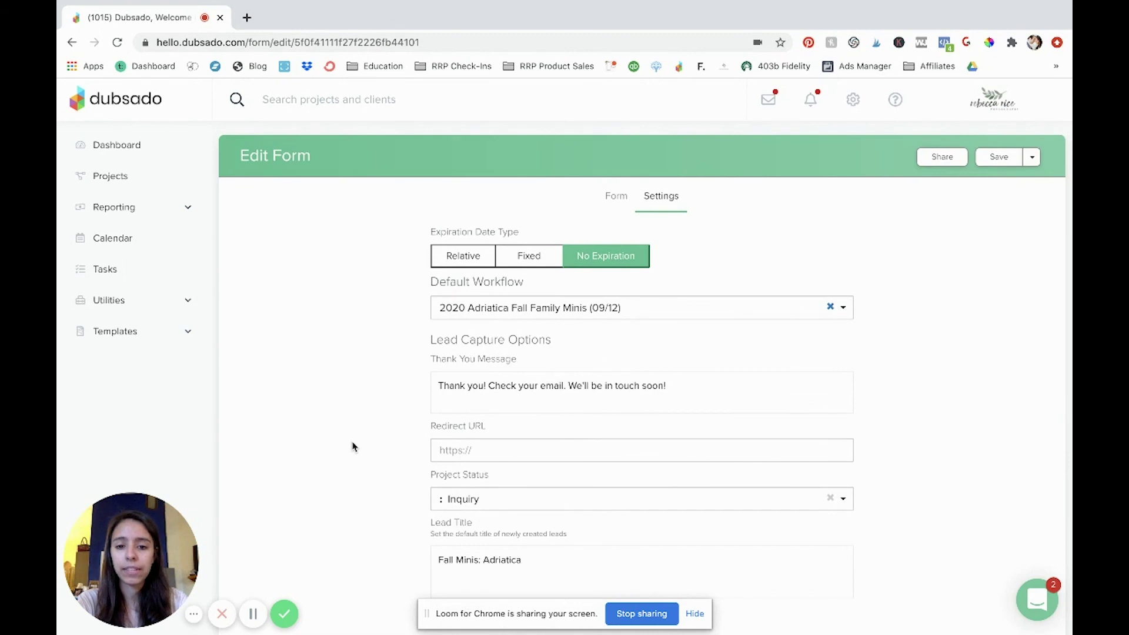